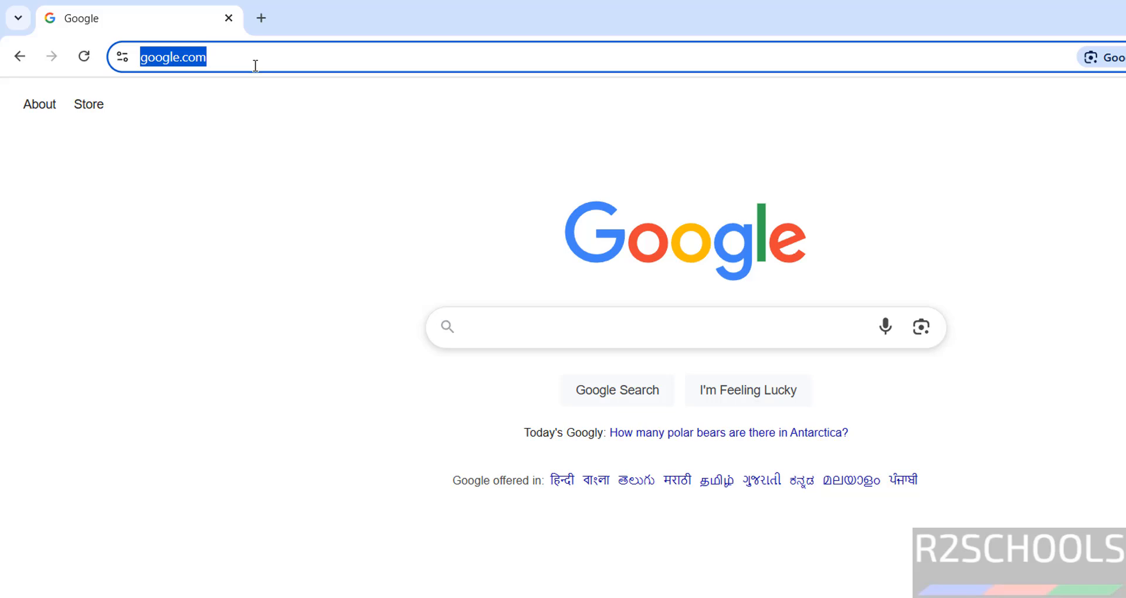
Load parrotsec.org in Chrome, correcting the mistyped address.
{"action": "type", "text": "parrotsecu"}
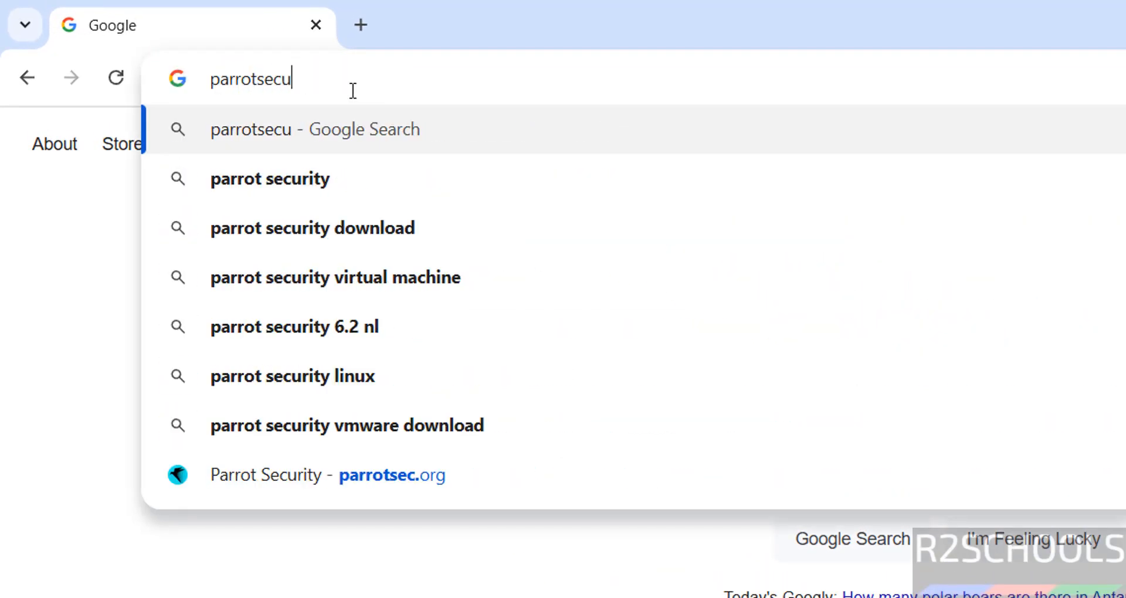
{"action": "key", "text": "BackSpace"}
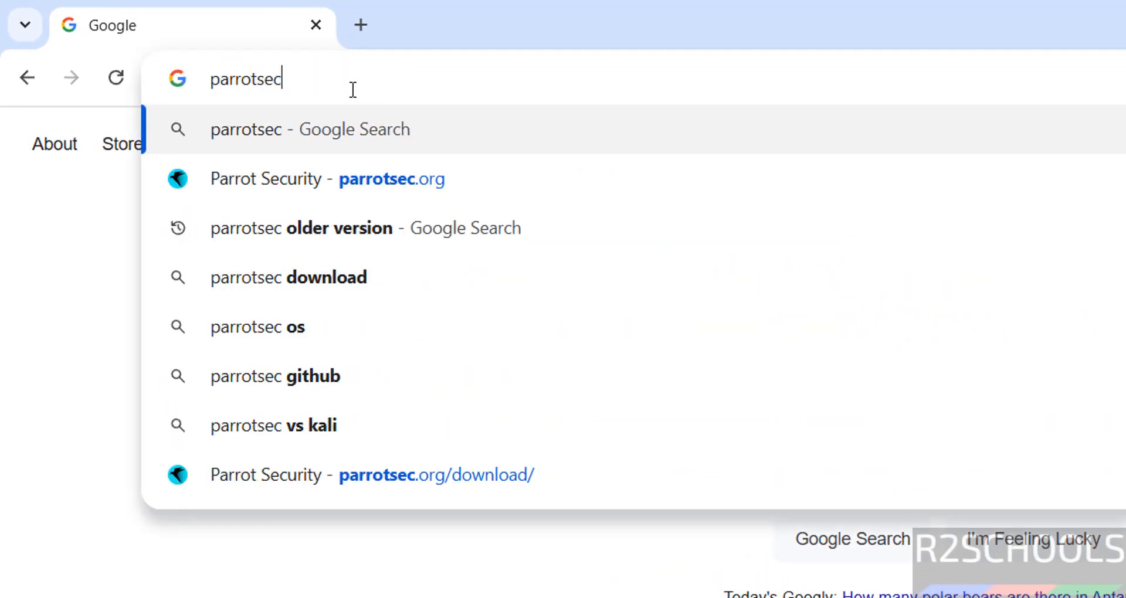
{"action": "type", "text": ".org"}
{"action": "key", "text": "Return"}
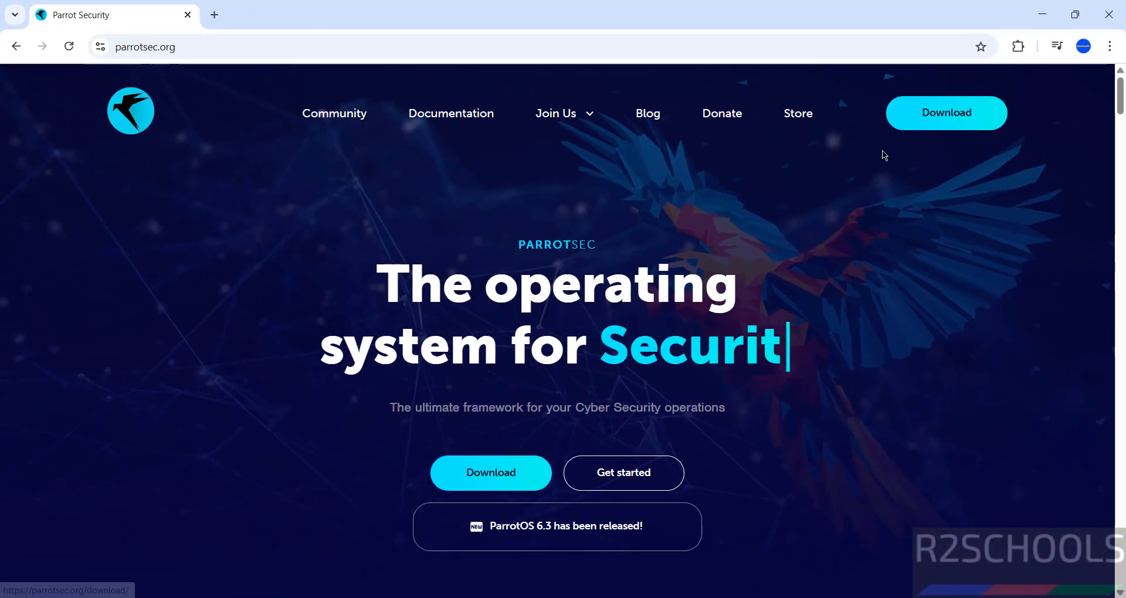
On the Download page, select Live, Home and AMD64 to show the Home Edition 6.3 details.
{"action": "left_click", "coordinate": [976, 113]}
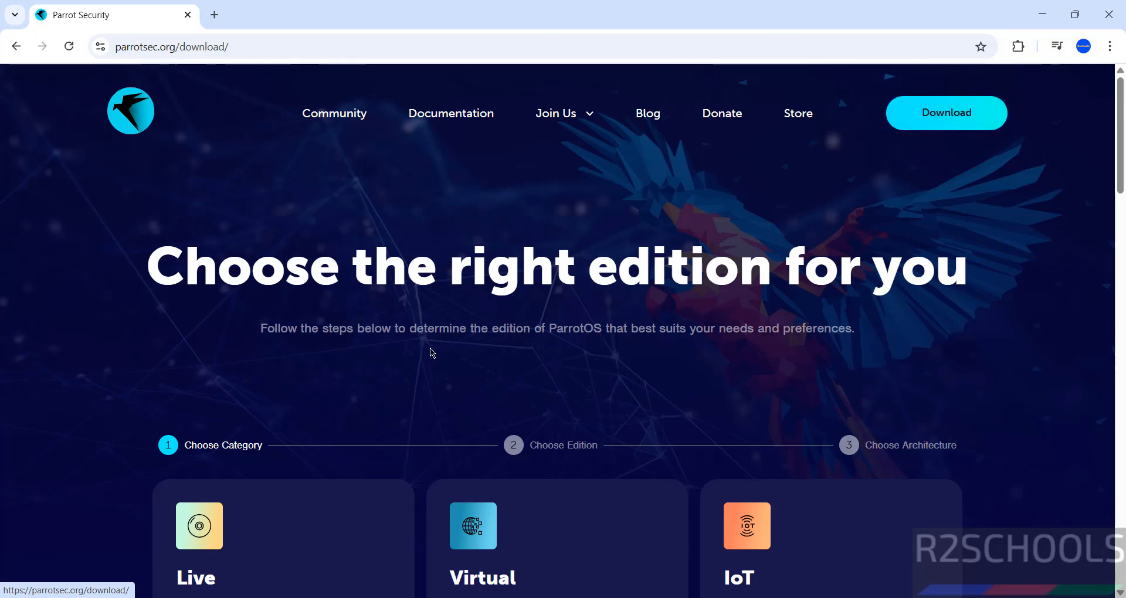
{"action": "scroll", "coordinate": [117, 351], "scroll_direction": "down", "scroll_amount": 2}
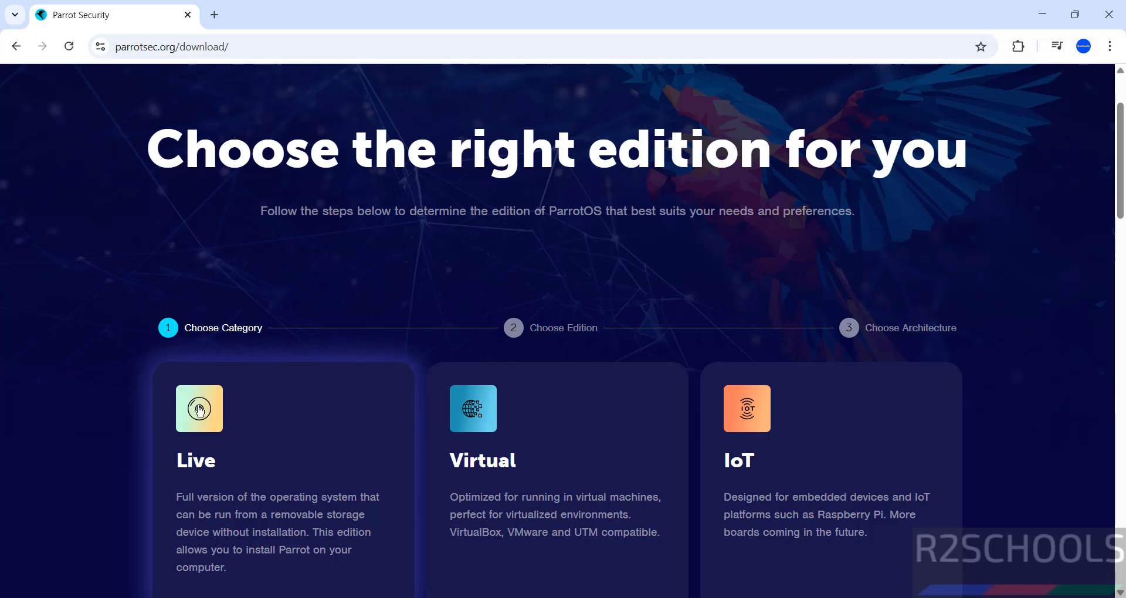
{"action": "left_click", "coordinate": [200, 411]}
{"action": "scroll", "coordinate": [85, 440], "scroll_direction": "down", "scroll_amount": 2}
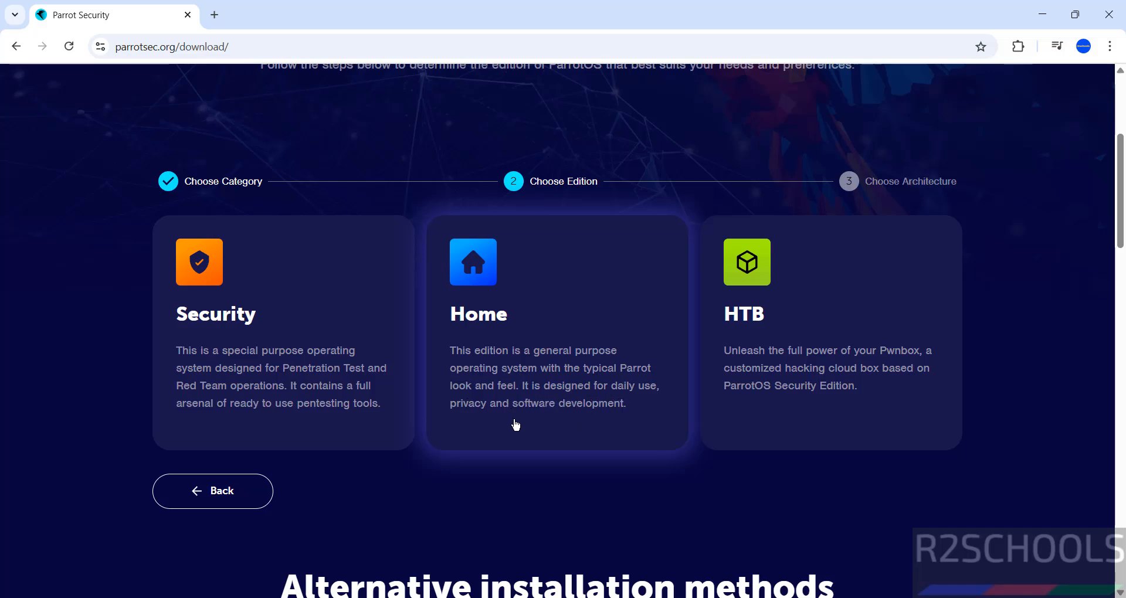
{"action": "left_click", "coordinate": [481, 295]}
{"action": "scroll", "coordinate": [480, 294], "scroll_direction": "down", "scroll_amount": 2}
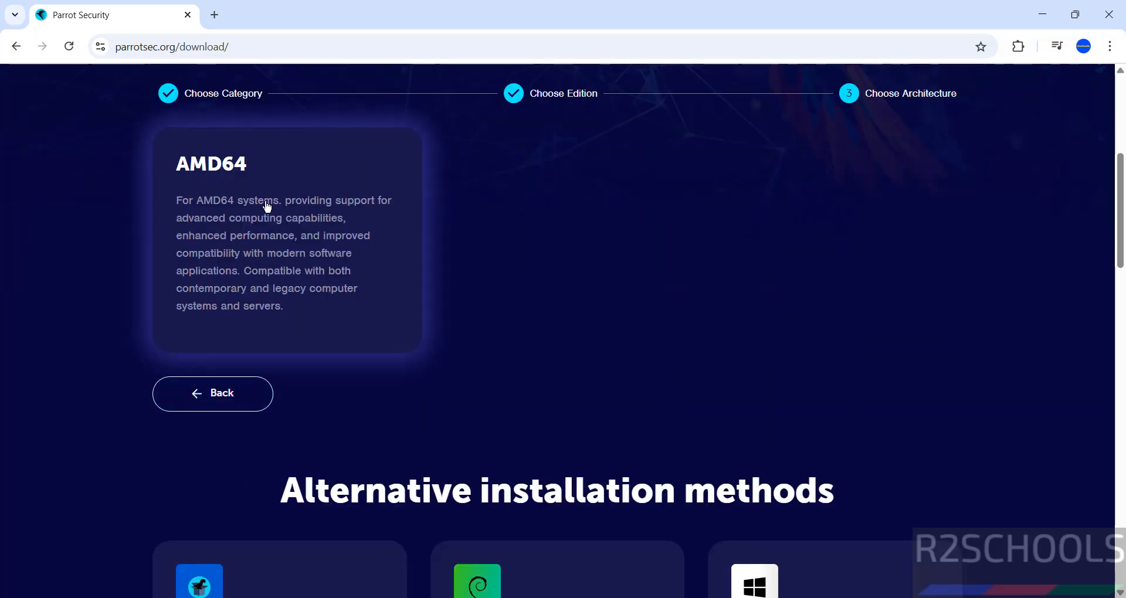
{"action": "left_click", "coordinate": [267, 205]}
{"action": "scroll", "coordinate": [726, 336], "scroll_direction": "down", "scroll_amount": 4}
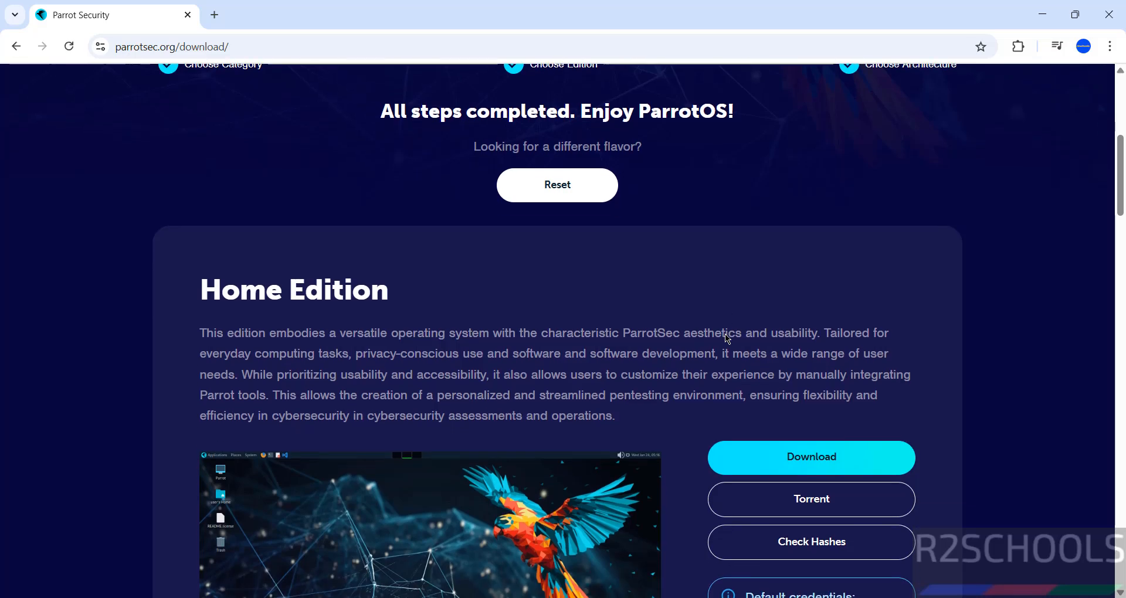
{"action": "scroll", "coordinate": [726, 338], "scroll_direction": "down", "scroll_amount": 1}
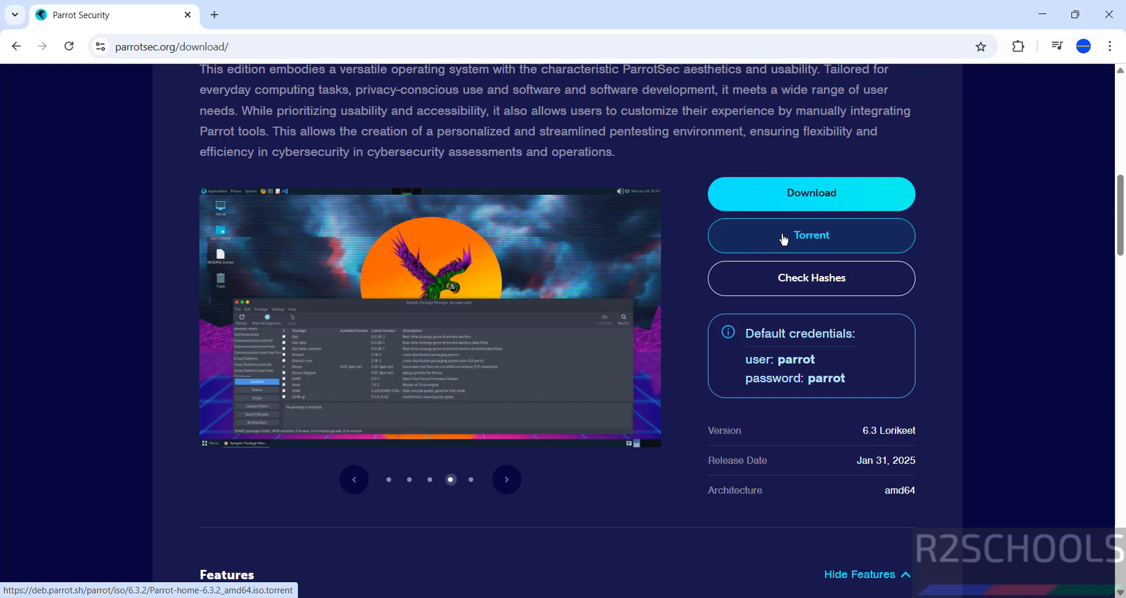
Start the Home ISO download, then cancel the duplicate in Chrome's download history.
{"action": "left_click", "coordinate": [780, 196]}
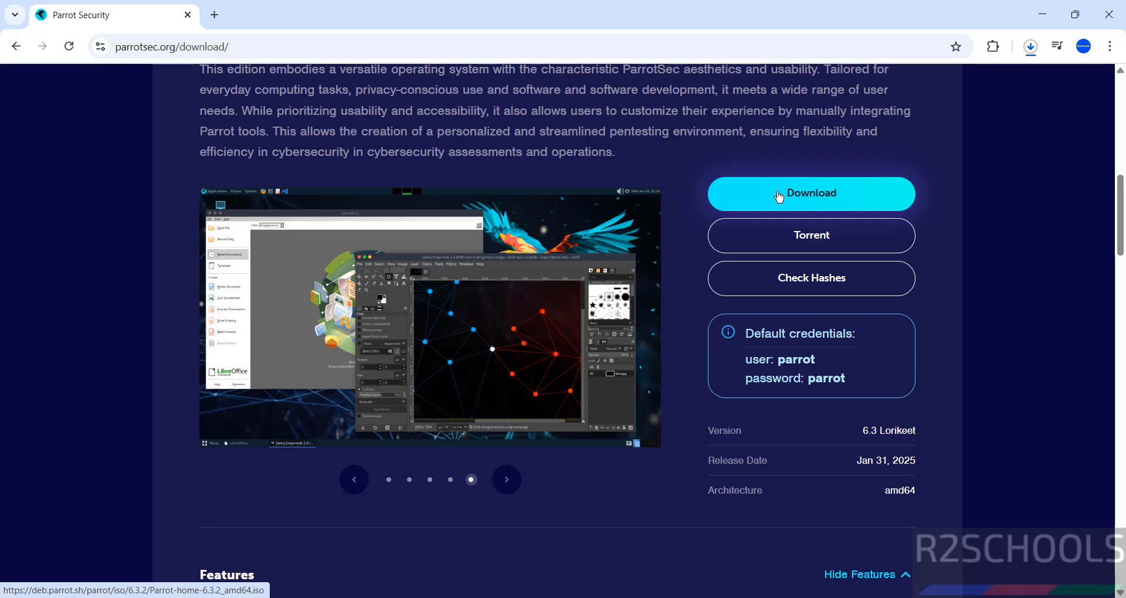
{"action": "key", "text": "ctrl+j"}
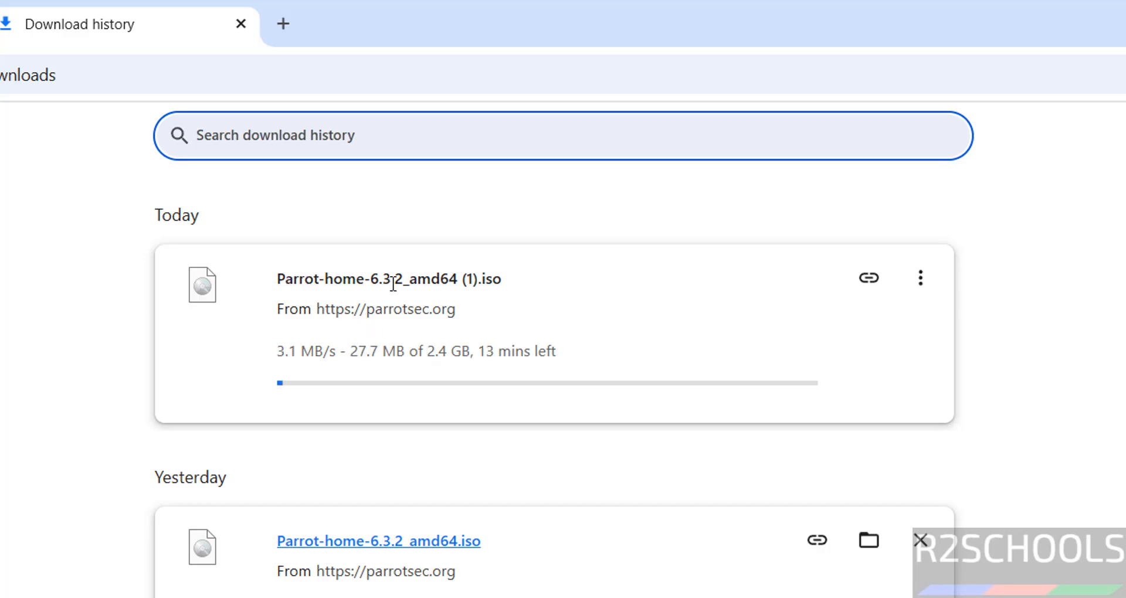
{"action": "left_click", "coordinate": [919, 281]}
{"action": "left_click", "coordinate": [856, 326]}
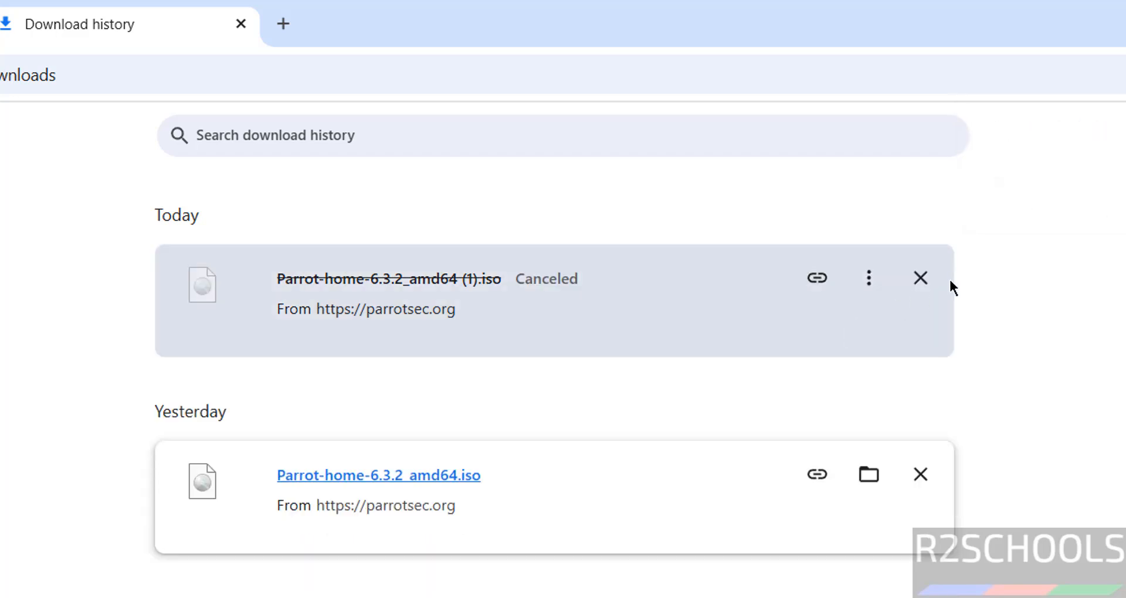
Remove the canceled ISO entry and the old PDF entry from the download history.
{"action": "left_click", "coordinate": [920, 278]}
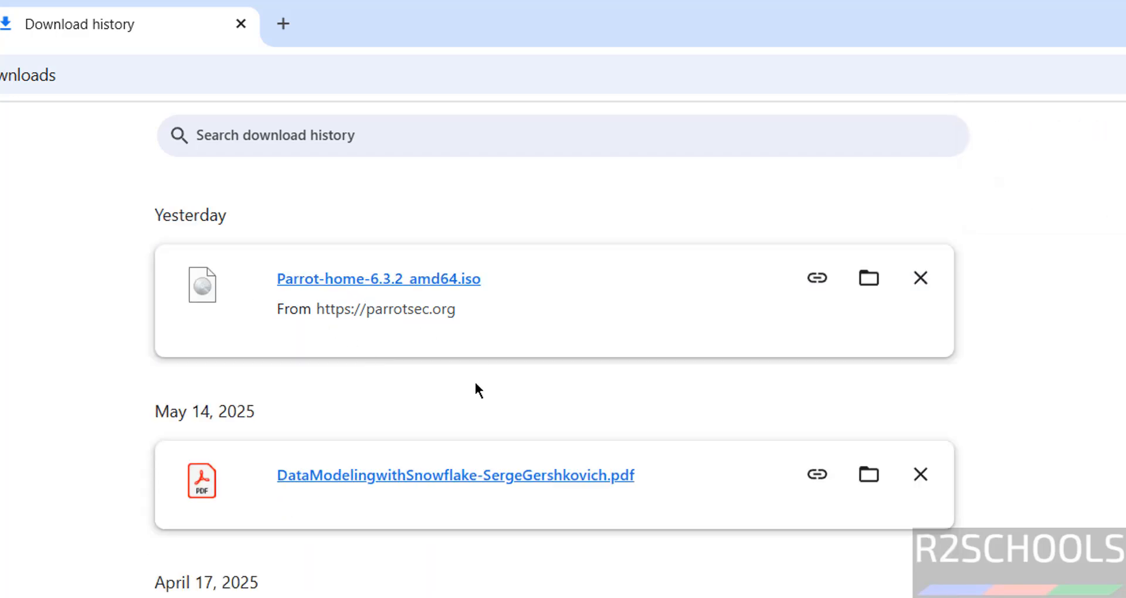
{"action": "left_click", "coordinate": [920, 474]}
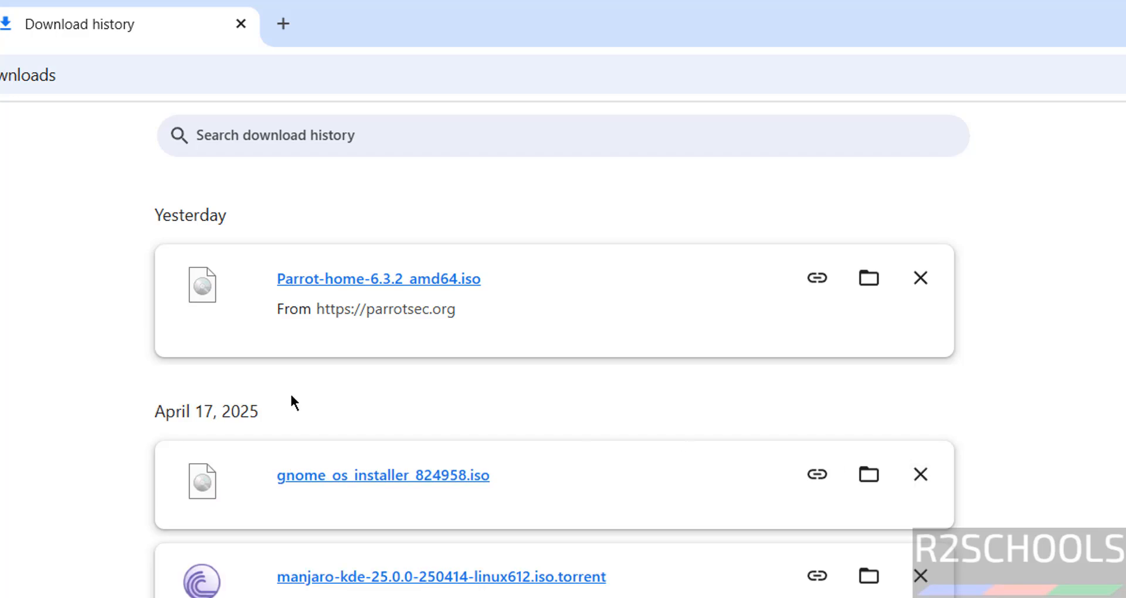
{"action": "double_click", "coordinate": [51, 411]}
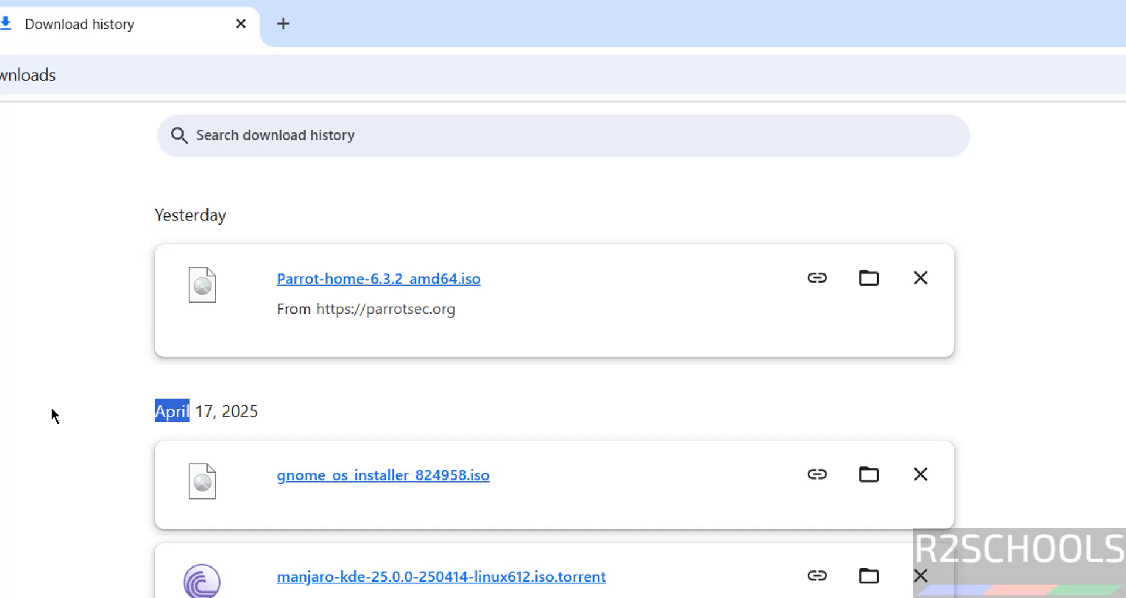
{"action": "left_click", "coordinate": [250, 392]}
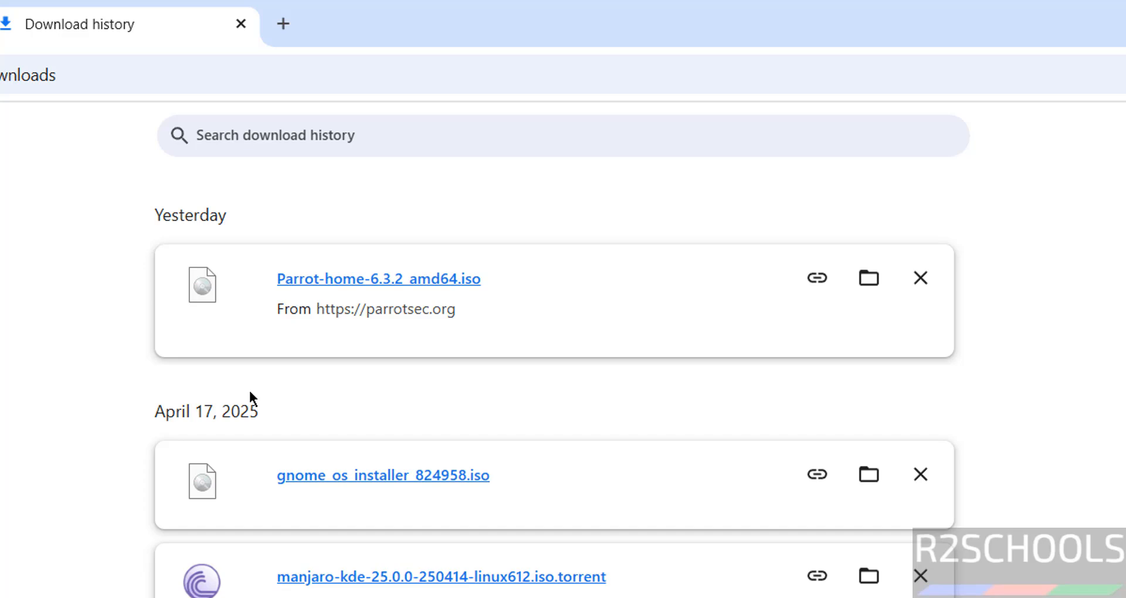
Launch Oracle VirtualBox from Windows search and start a new machine with Machine > New.
{"action": "key", "text": "super"}
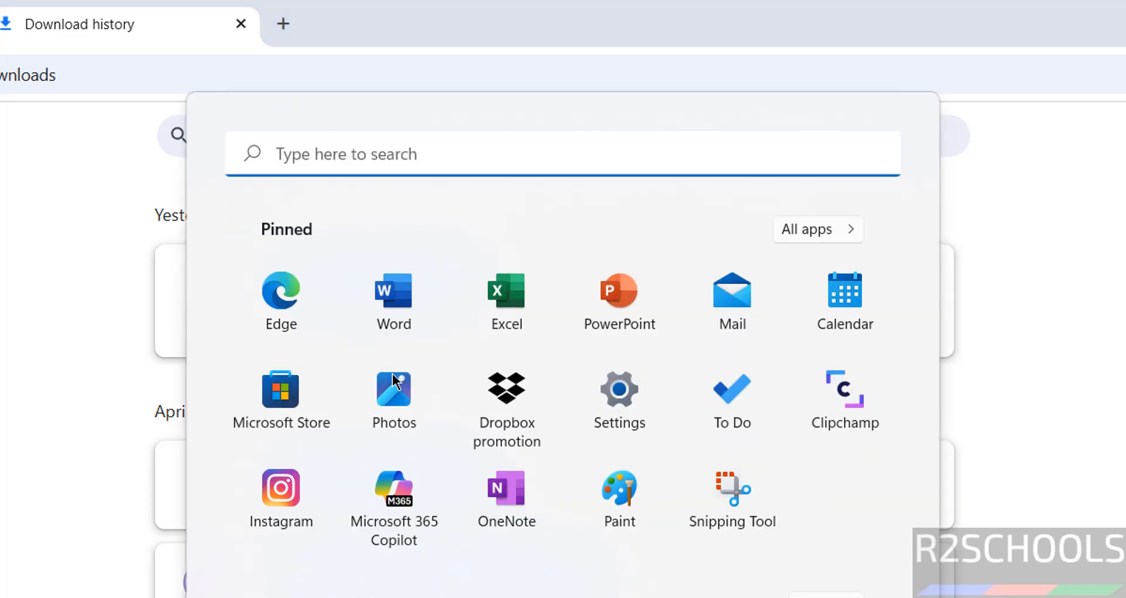
{"action": "type", "text": "virtual"}
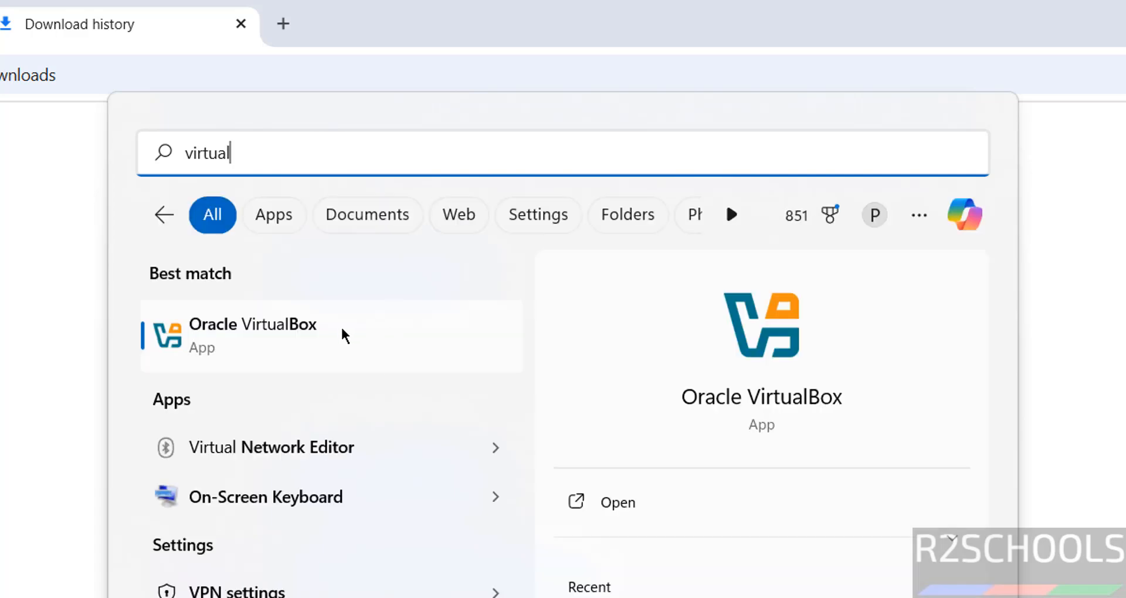
{"action": "left_click", "coordinate": [342, 329]}
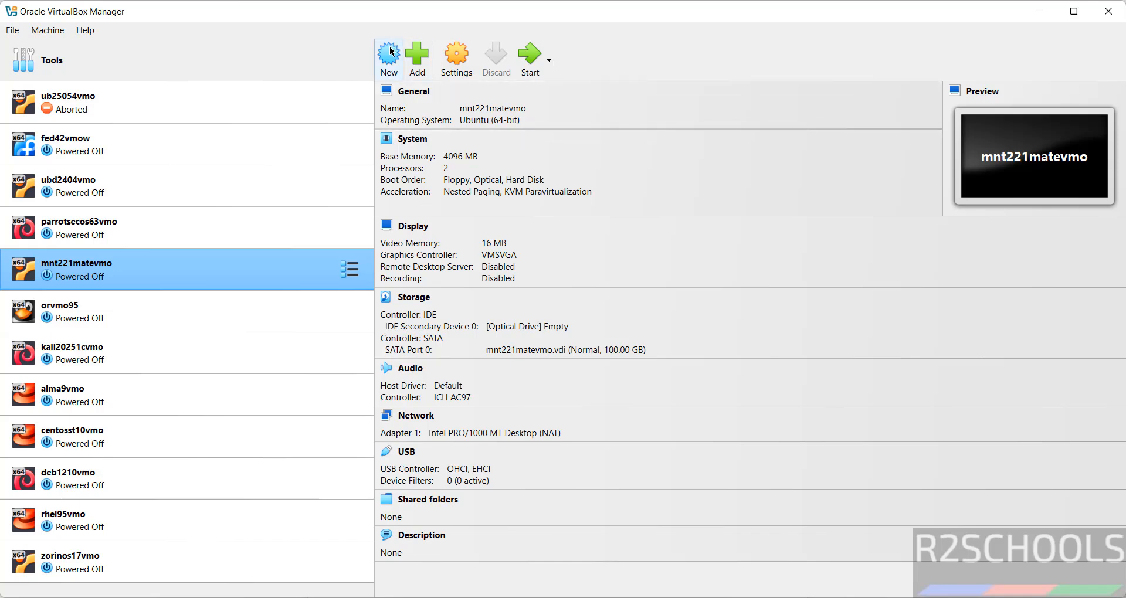
{"action": "left_click", "coordinate": [47, 30]}
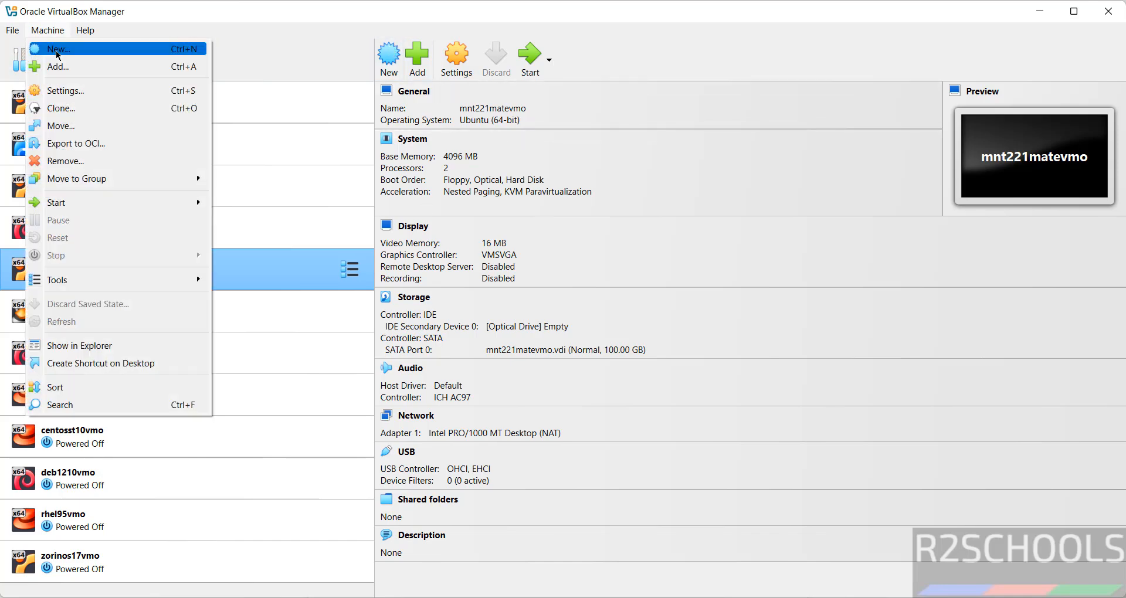
{"action": "left_click", "coordinate": [58, 55]}
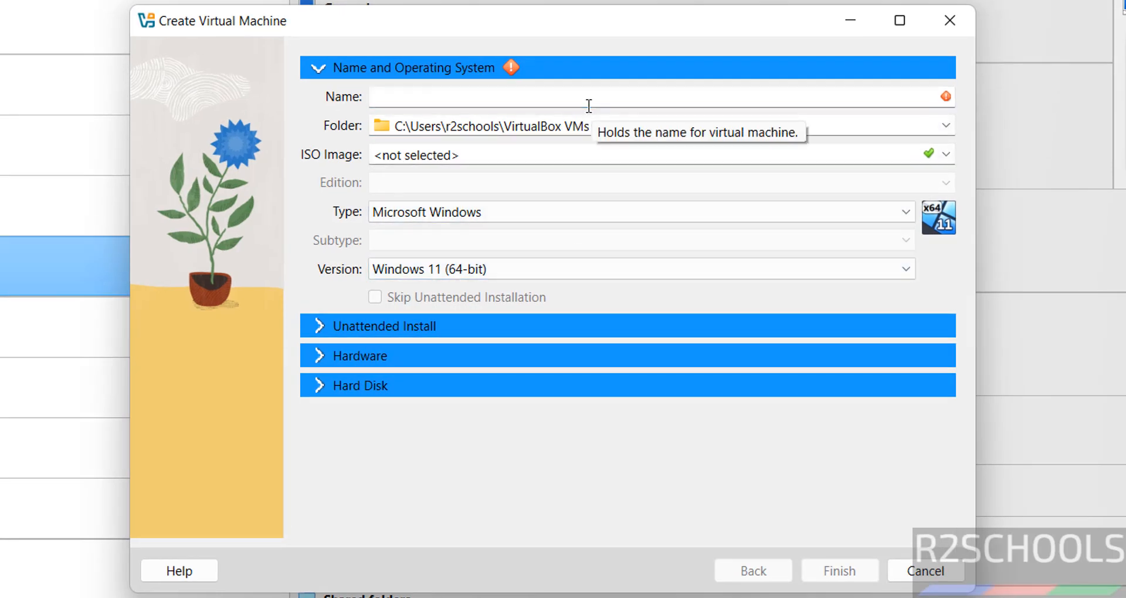
Name the new VM parrothome63vmo and show the Folder dropdown choices.
{"action": "type", "text": "parrot"}
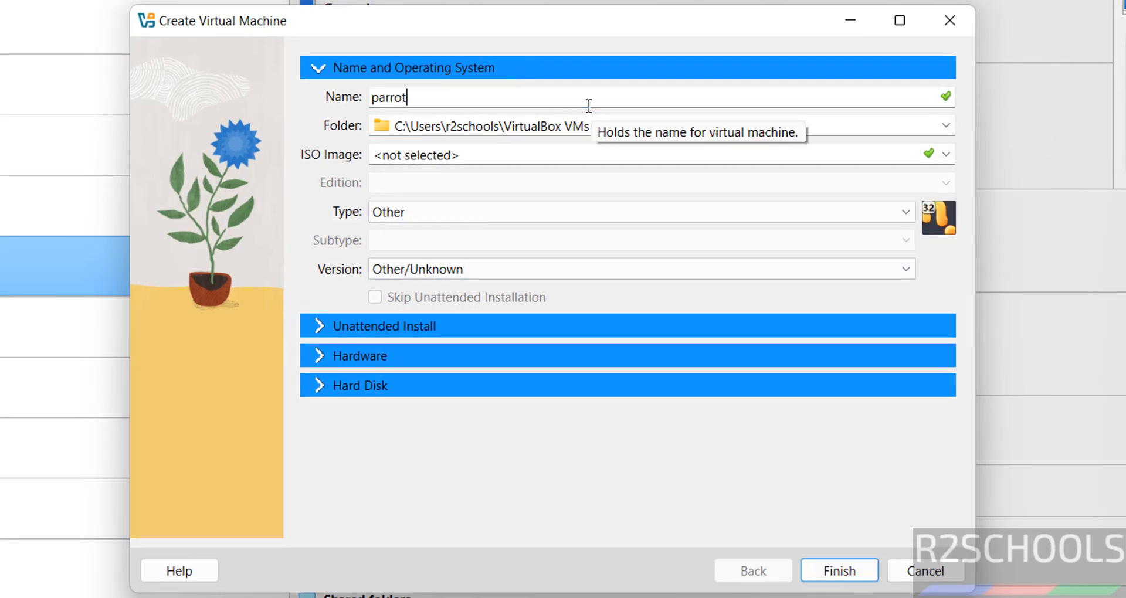
{"action": "type", "text": "home63vmo"}
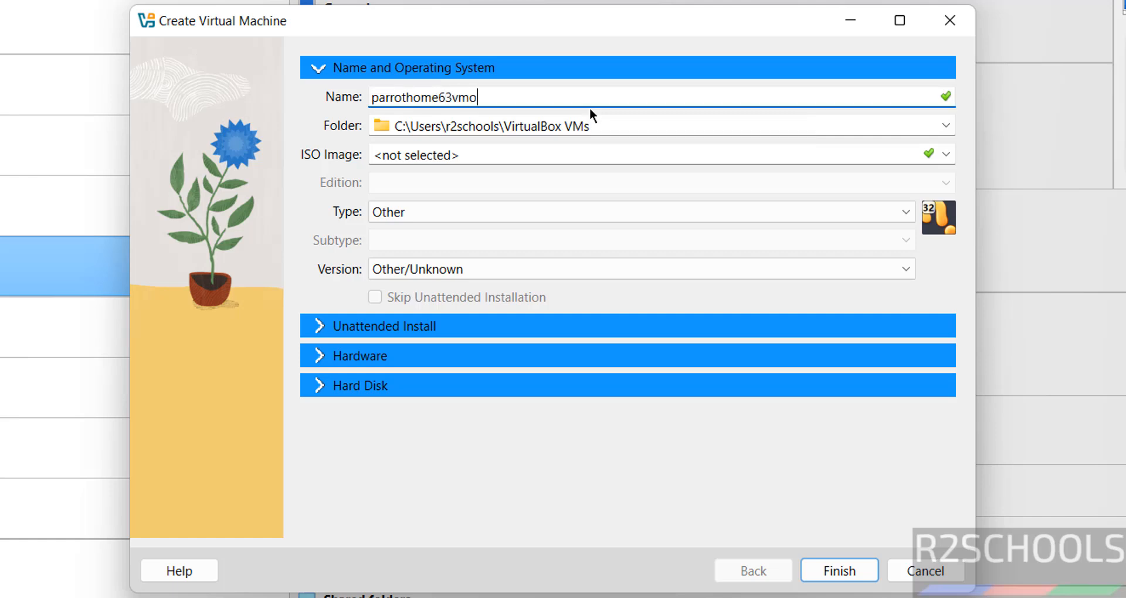
{"action": "key", "text": "ctrl+a"}
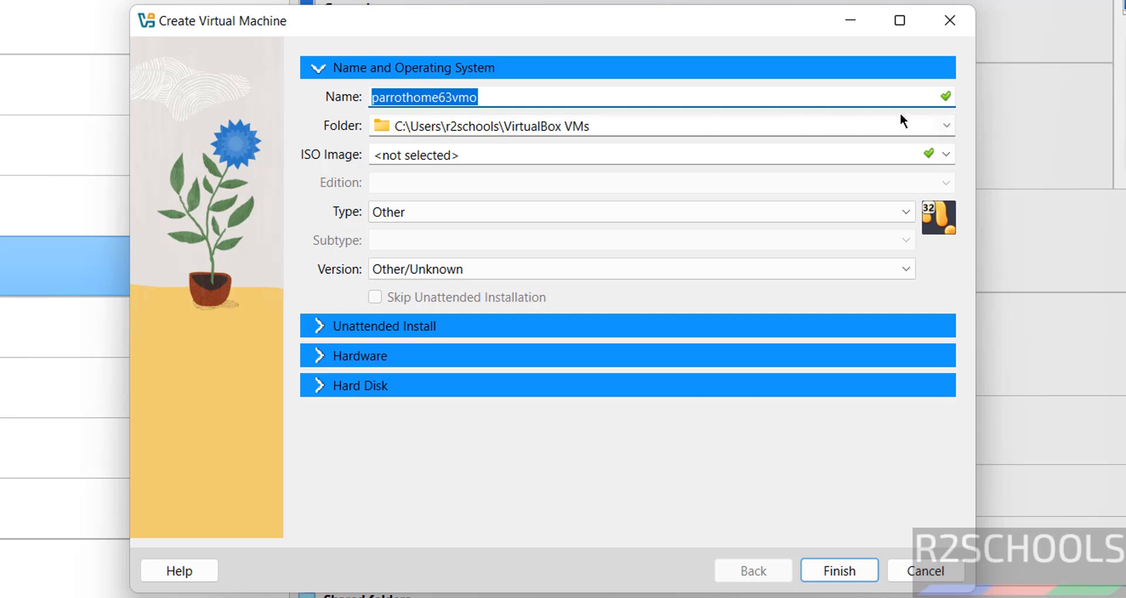
{"action": "left_click", "coordinate": [943, 125]}
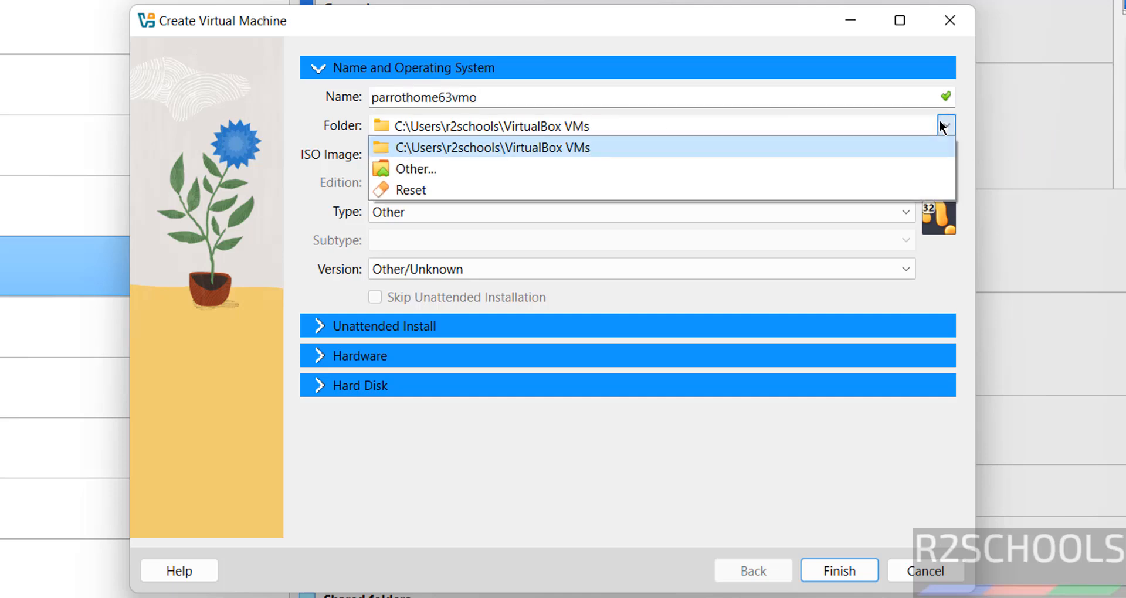
{"action": "left_click", "coordinate": [723, 127]}
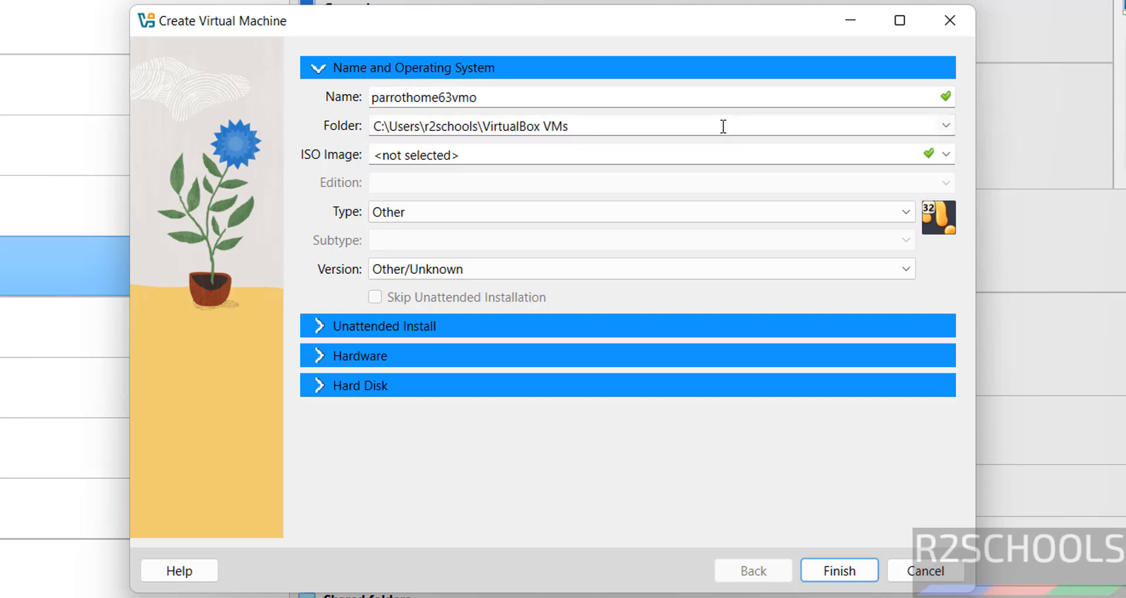
{"action": "left_click", "coordinate": [945, 125]}
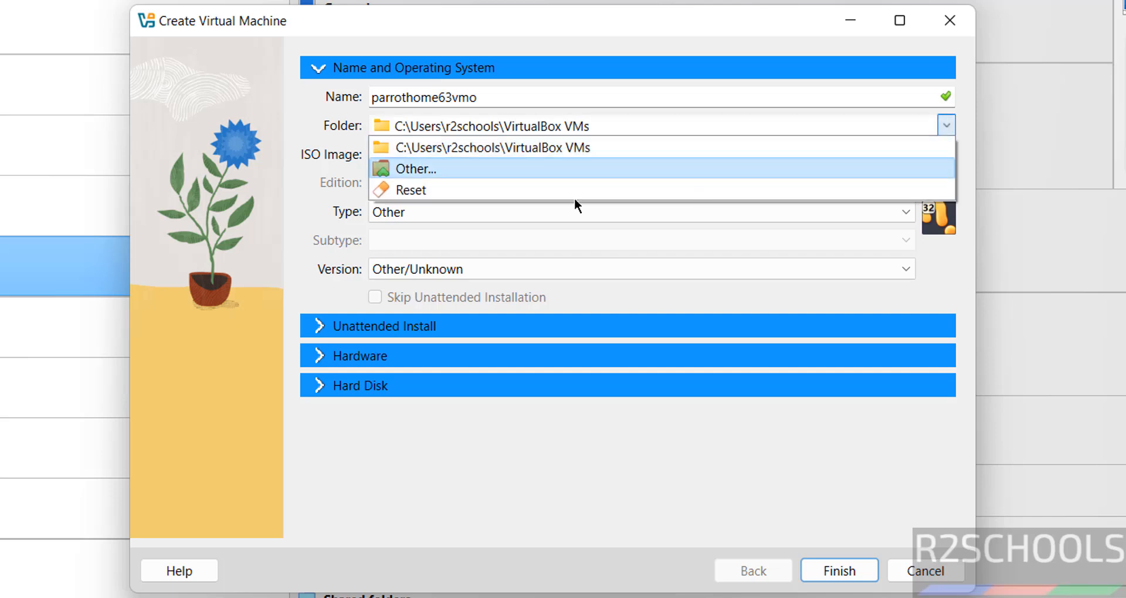
Browse to E:\VMS and create a new folder named parrothome63vmo.
{"action": "left_click", "coordinate": [481, 169]}
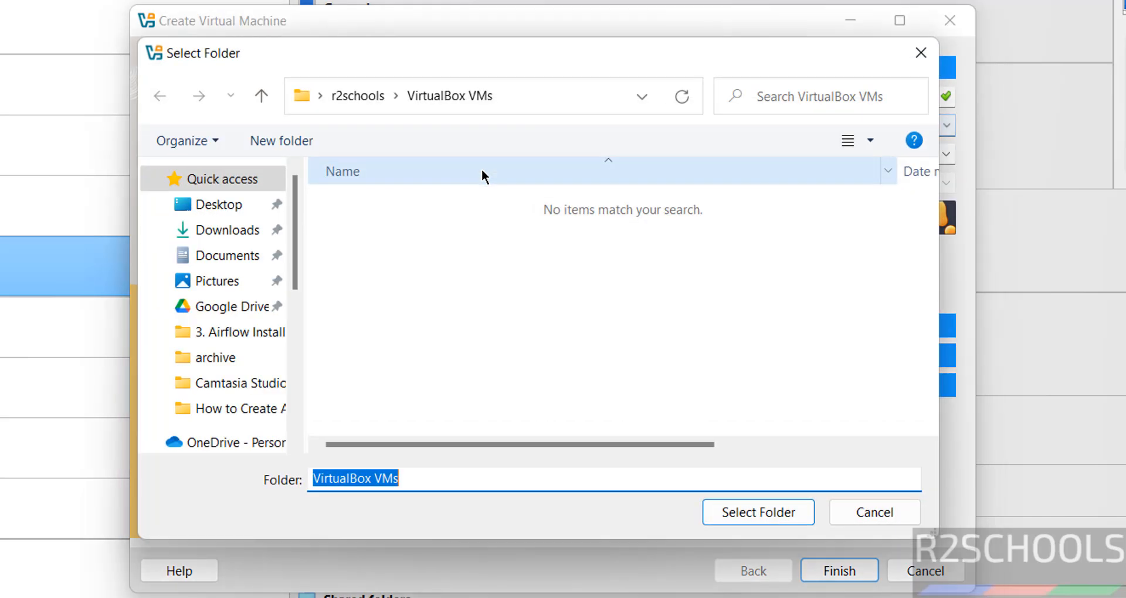
{"action": "left_click", "coordinate": [294, 314]}
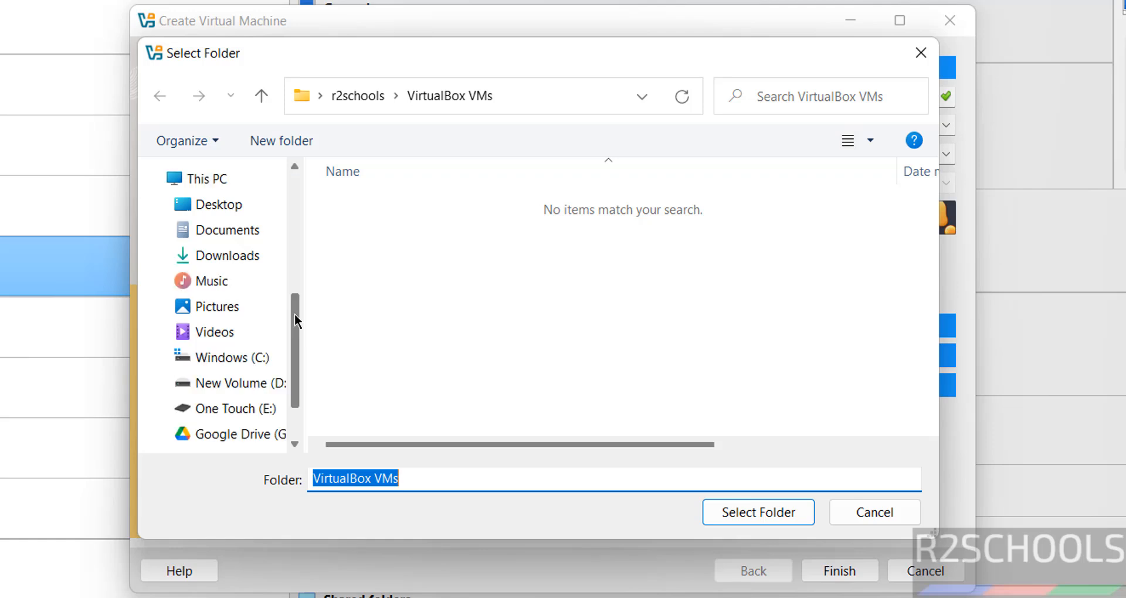
{"action": "left_click", "coordinate": [235, 413]}
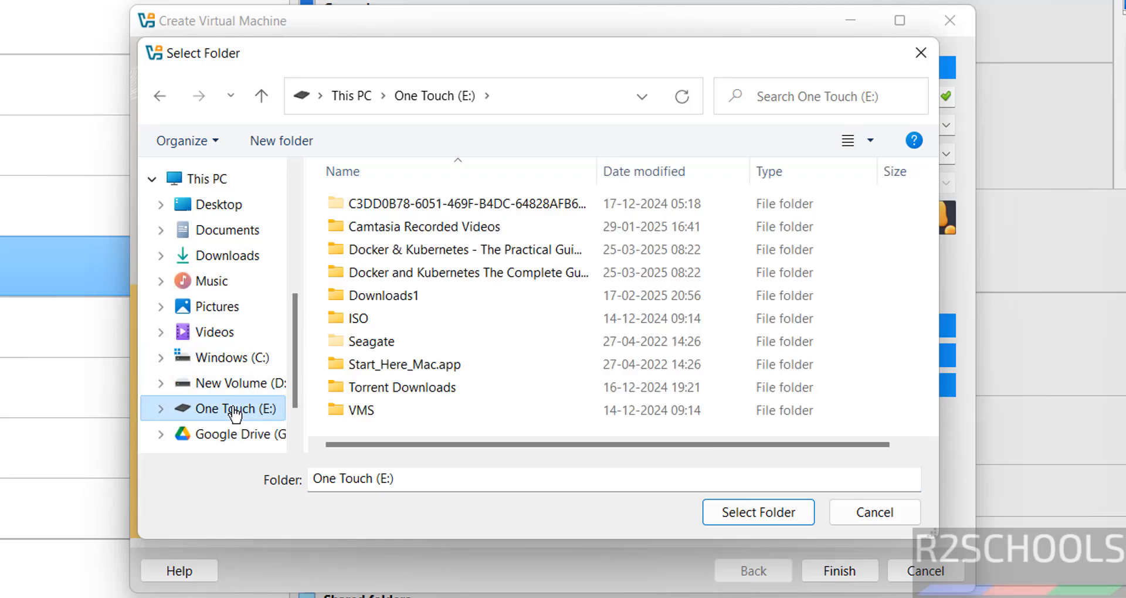
{"action": "double_click", "coordinate": [344, 408]}
{"action": "left_click", "coordinate": [266, 140]}
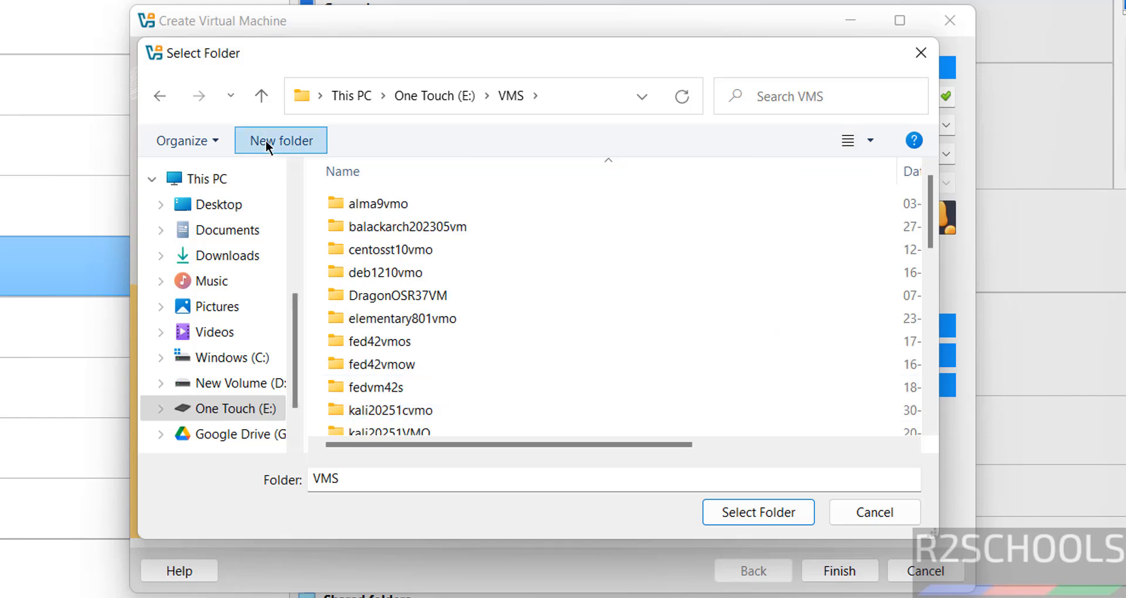
{"action": "type", "text": "parrothome63vmo"}
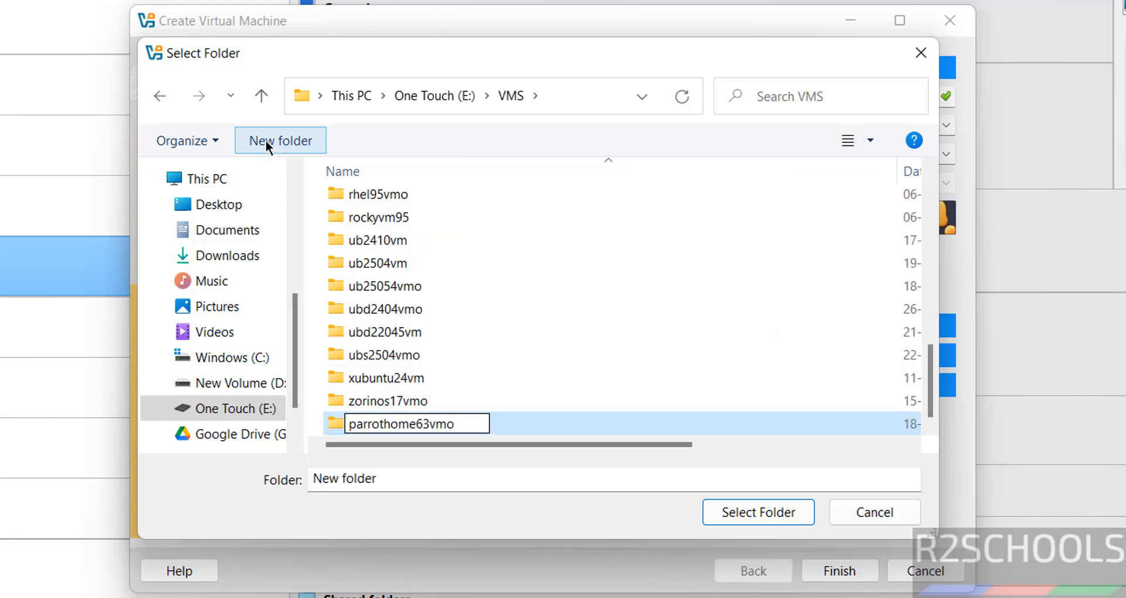
{"action": "key", "text": "Return"}
Use the new folder and load Parrot-home-6.3.2_amd64.iso from Downloads as the ISO image.
{"action": "left_click", "coordinate": [782, 521]}
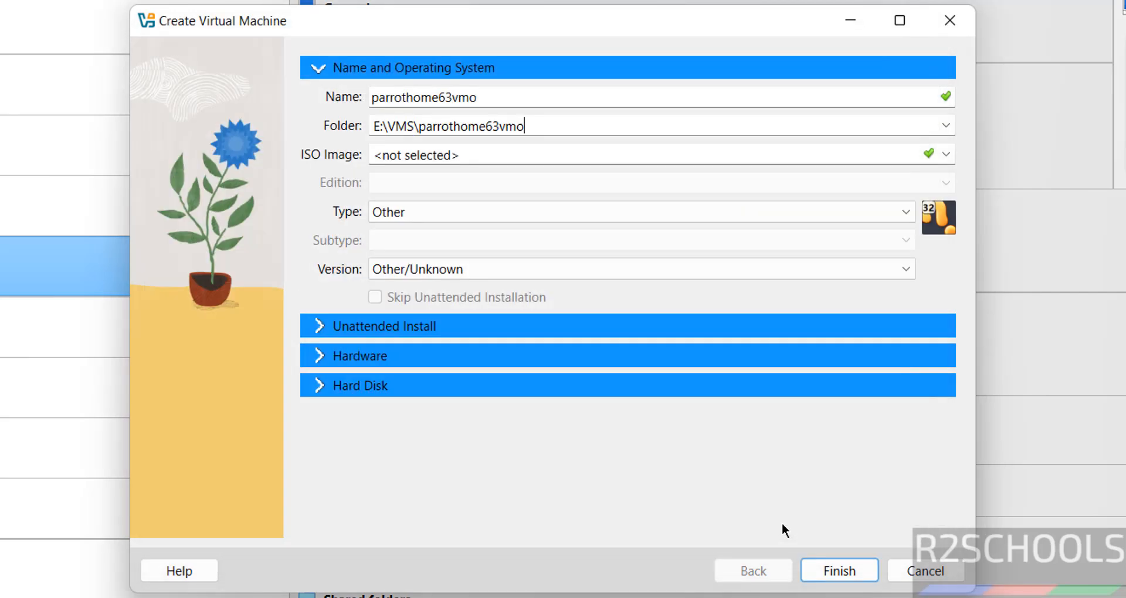
{"action": "left_click", "coordinate": [944, 153]}
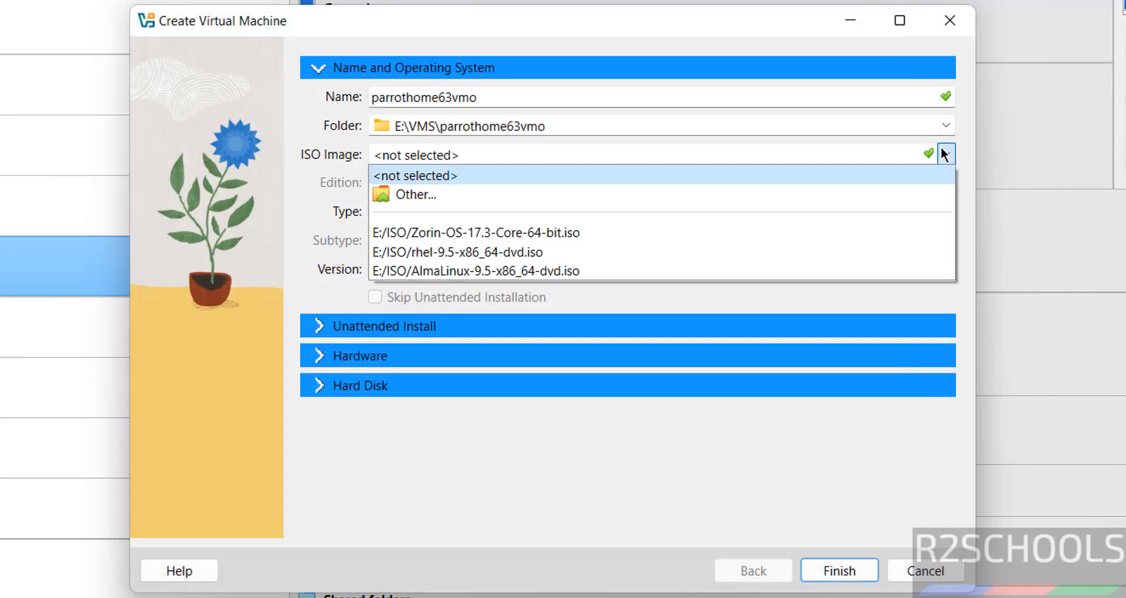
{"action": "left_click", "coordinate": [547, 193]}
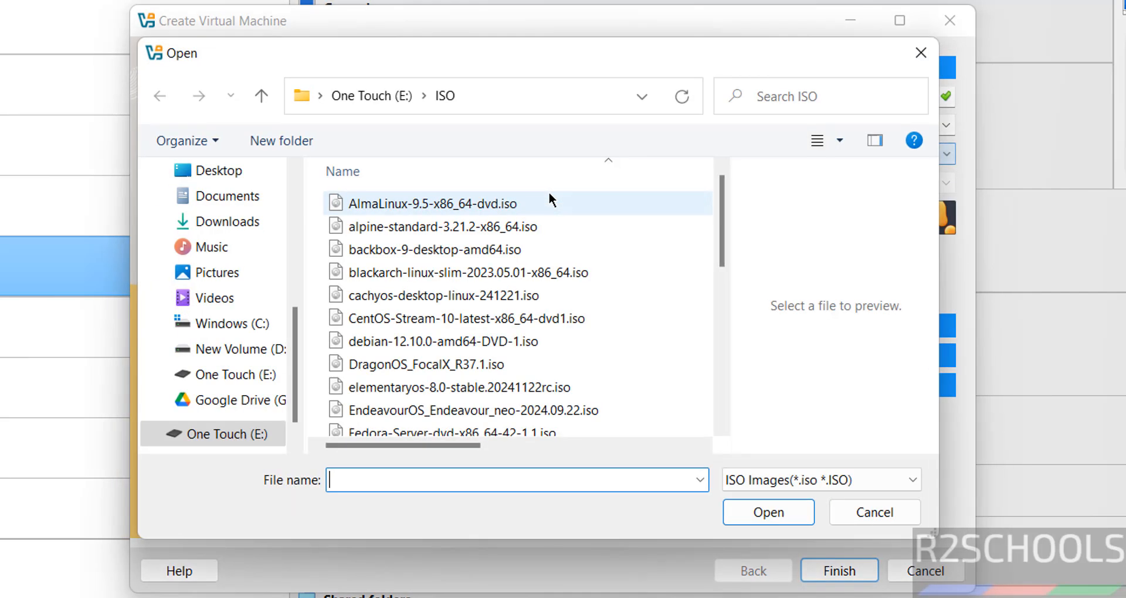
{"action": "left_click", "coordinate": [226, 220]}
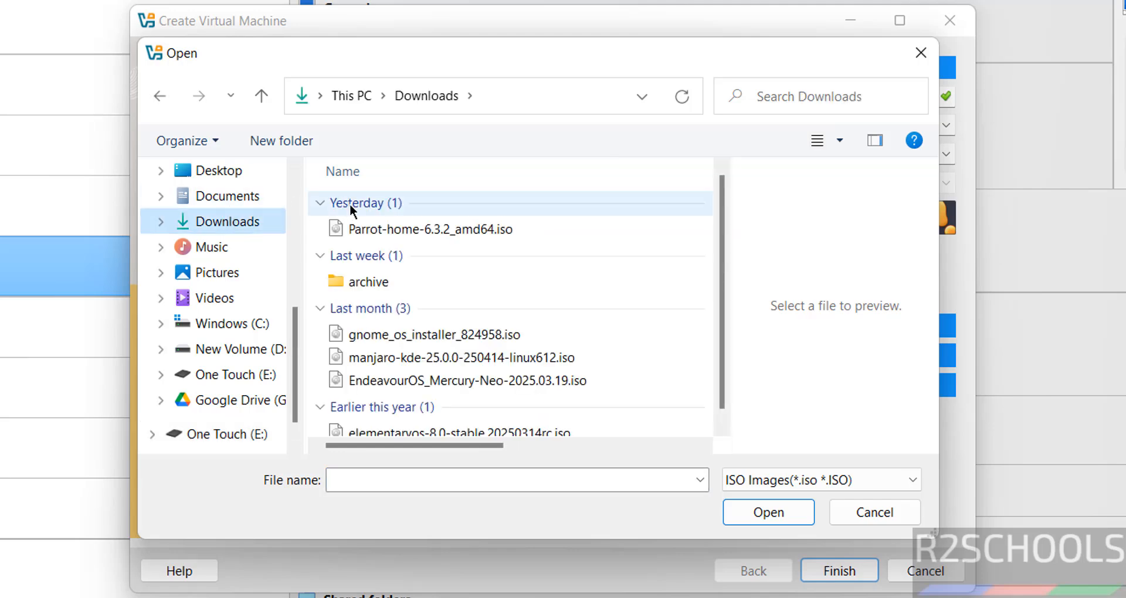
{"action": "left_click", "coordinate": [371, 227]}
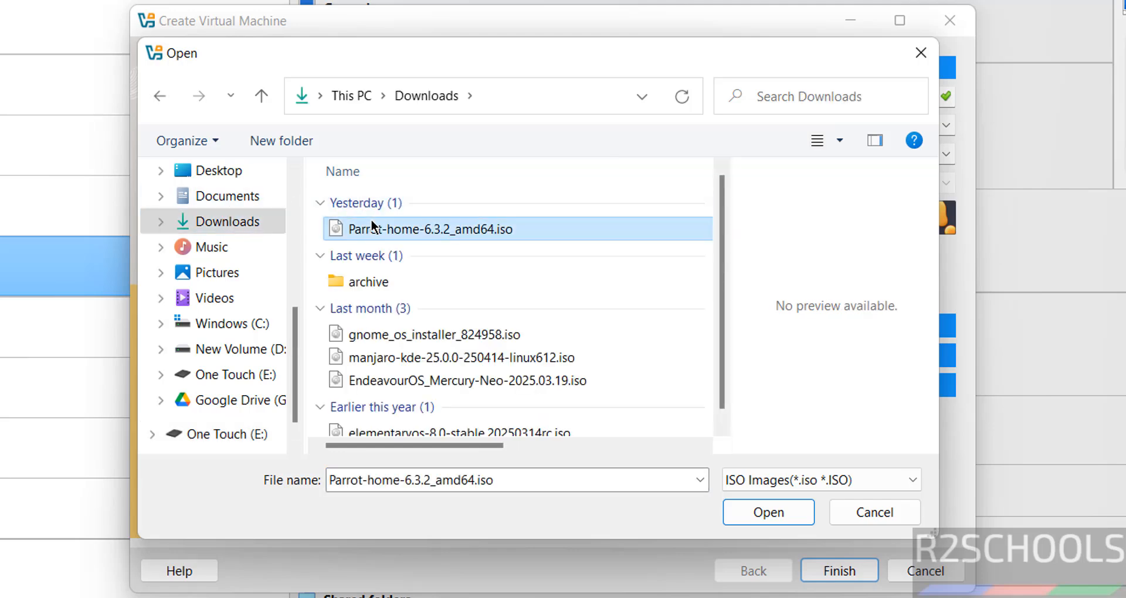
{"action": "left_click", "coordinate": [761, 518]}
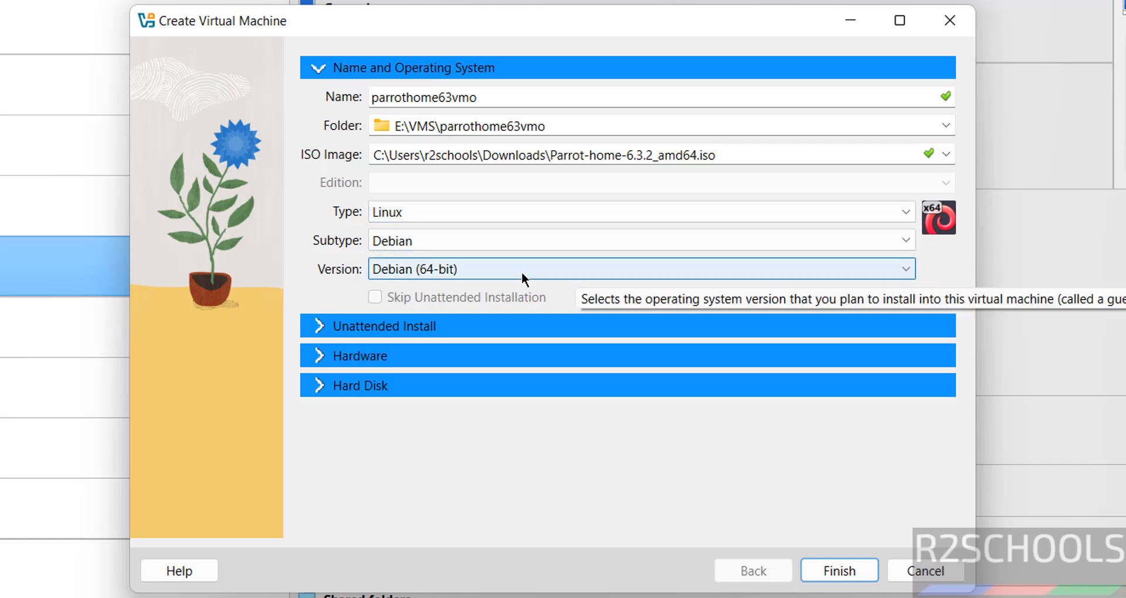
Give the machine 4096 MB base memory and 2 processors.
{"action": "left_click", "coordinate": [368, 354]}
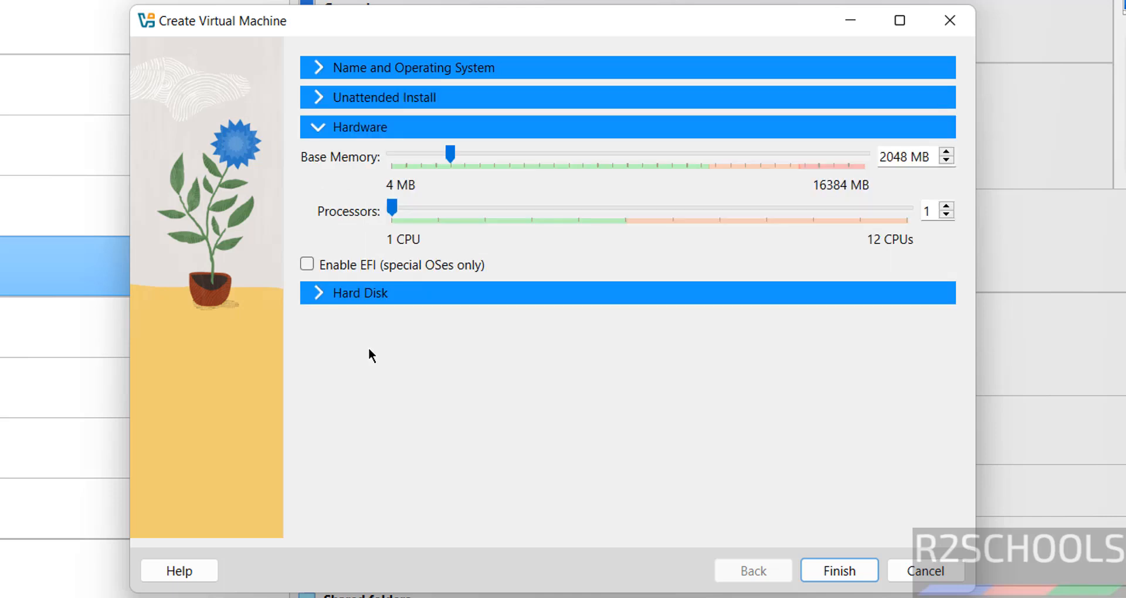
{"action": "double_click", "coordinate": [889, 153]}
{"action": "type", "text": "4096"}
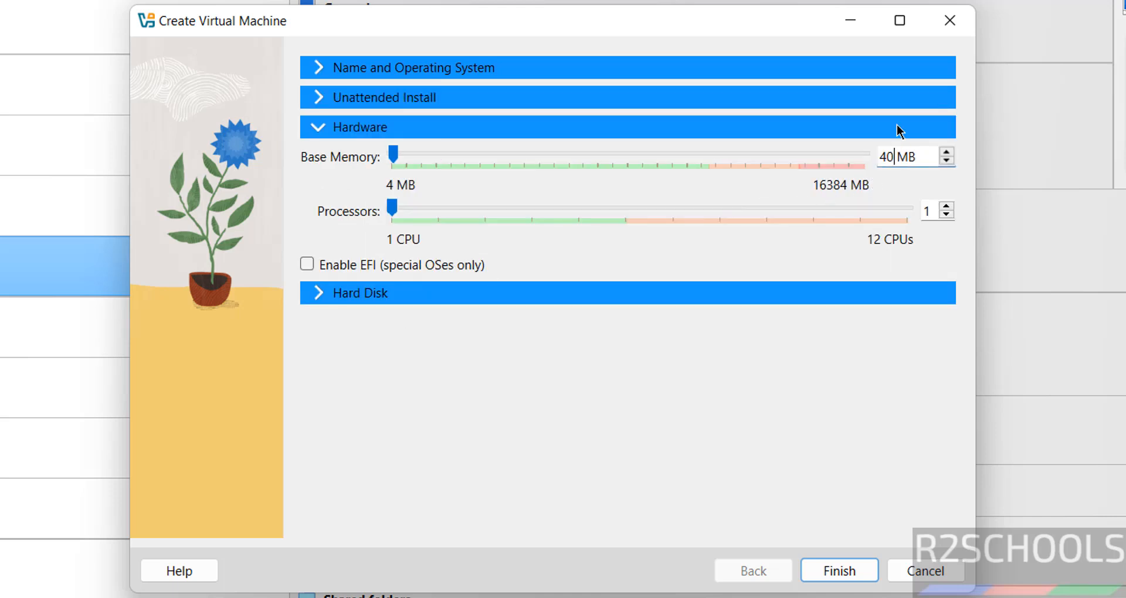
{"action": "key", "text": "Tab"}
{"action": "type", "text": "2"}
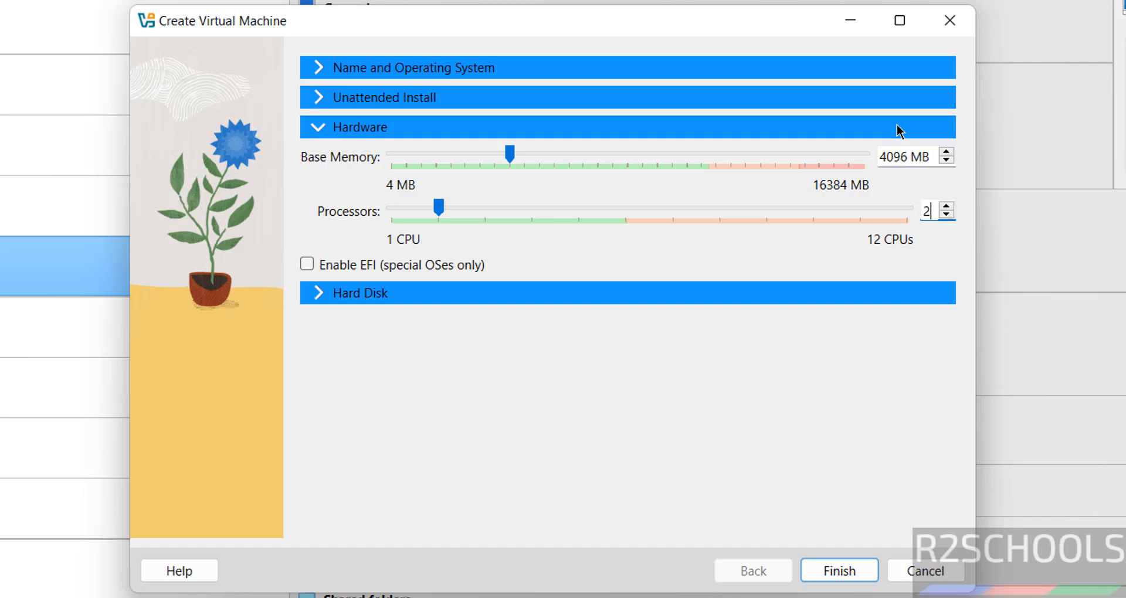
Set the virtual hard disk to 50 GB and finish creating the machine.
{"action": "left_click", "coordinate": [421, 296]}
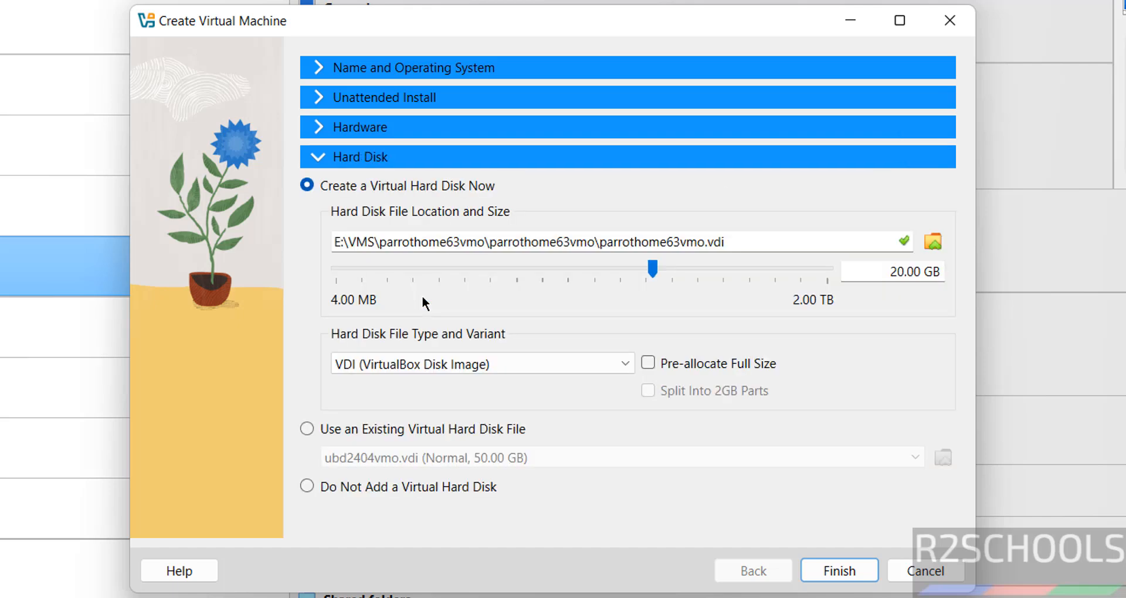
{"action": "double_click", "coordinate": [885, 258]}
{"action": "type", "text": "50"}
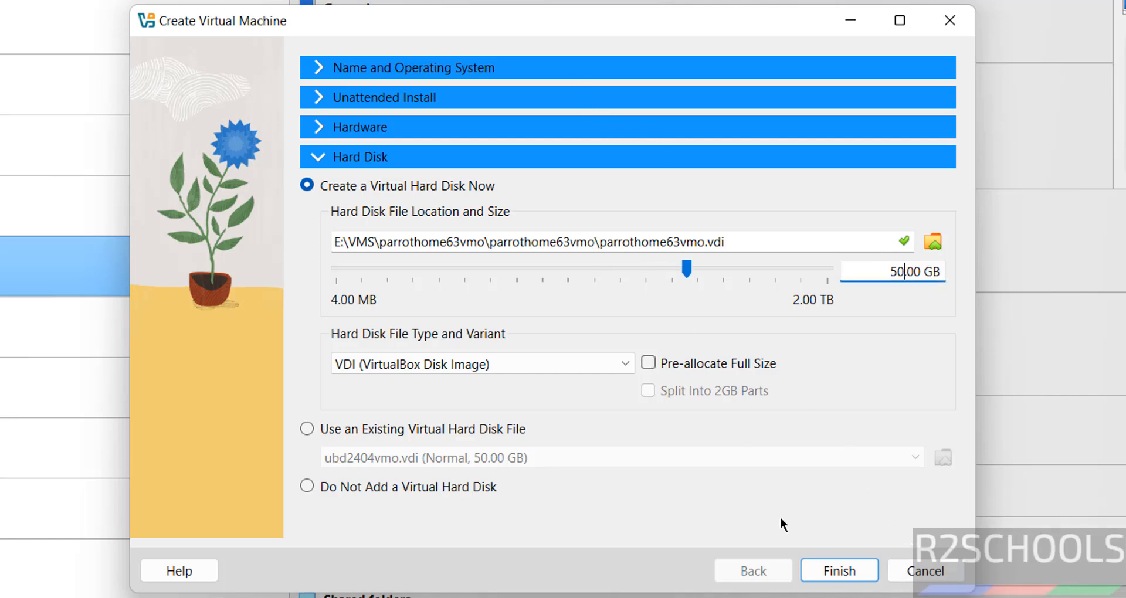
{"action": "left_click", "coordinate": [837, 566]}
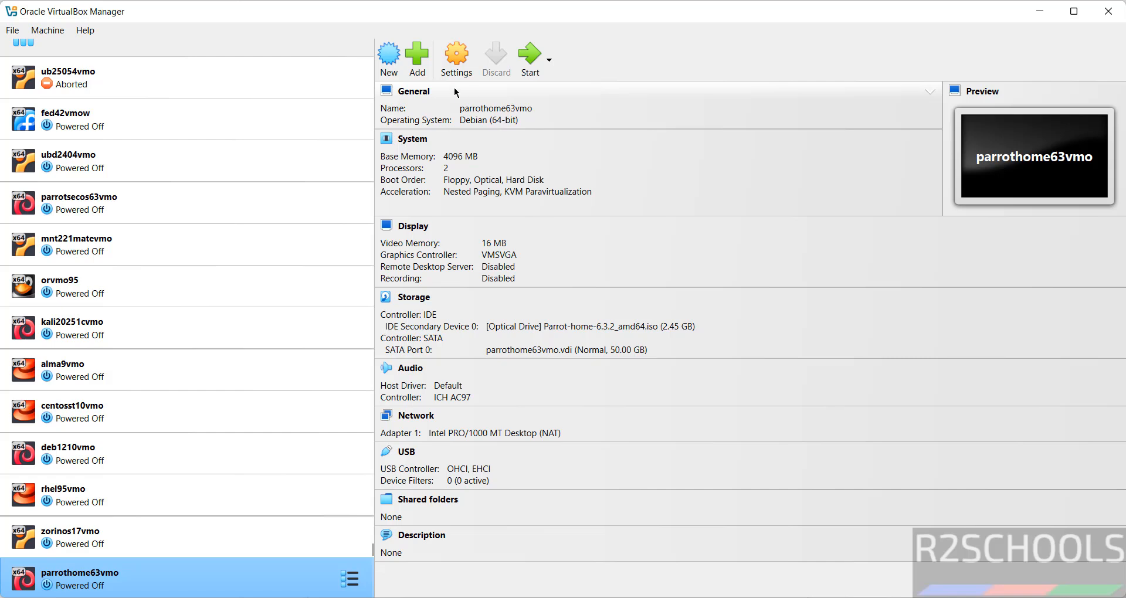
Look over the parrothome63vmo machine's action list and settings without changing anything.
{"action": "right_click", "coordinate": [197, 591]}
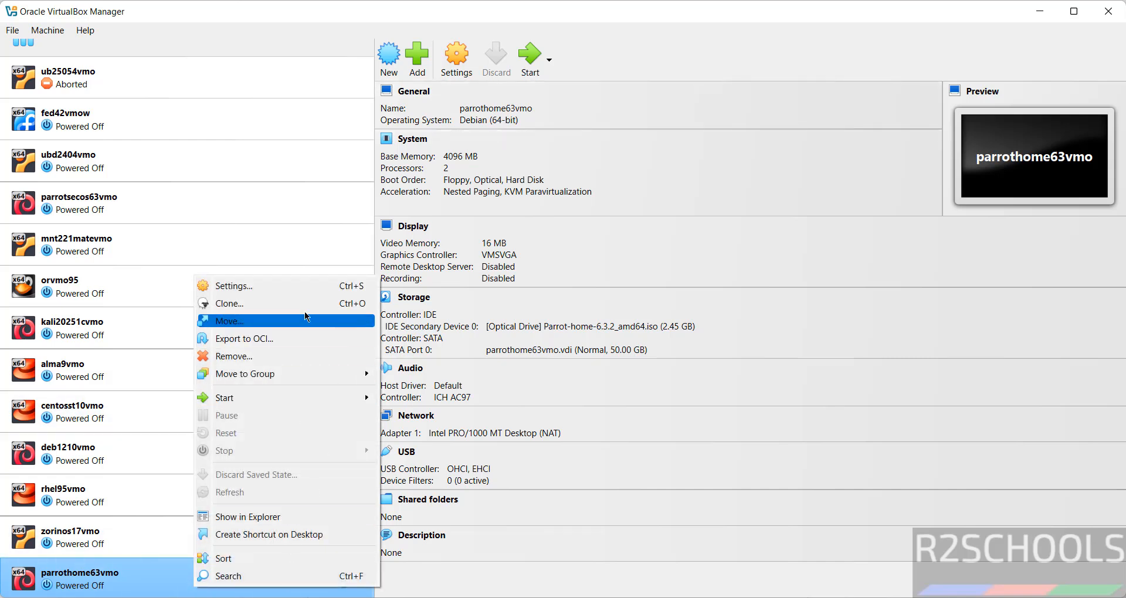
{"action": "left_click", "coordinate": [60, 31]}
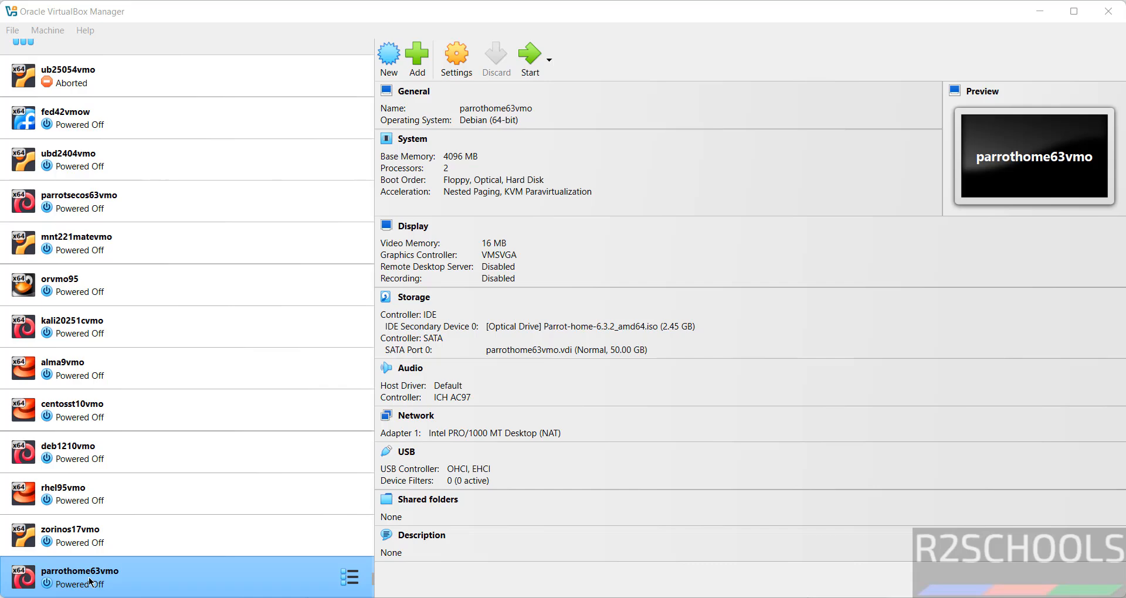
{"action": "left_click", "coordinate": [460, 59]}
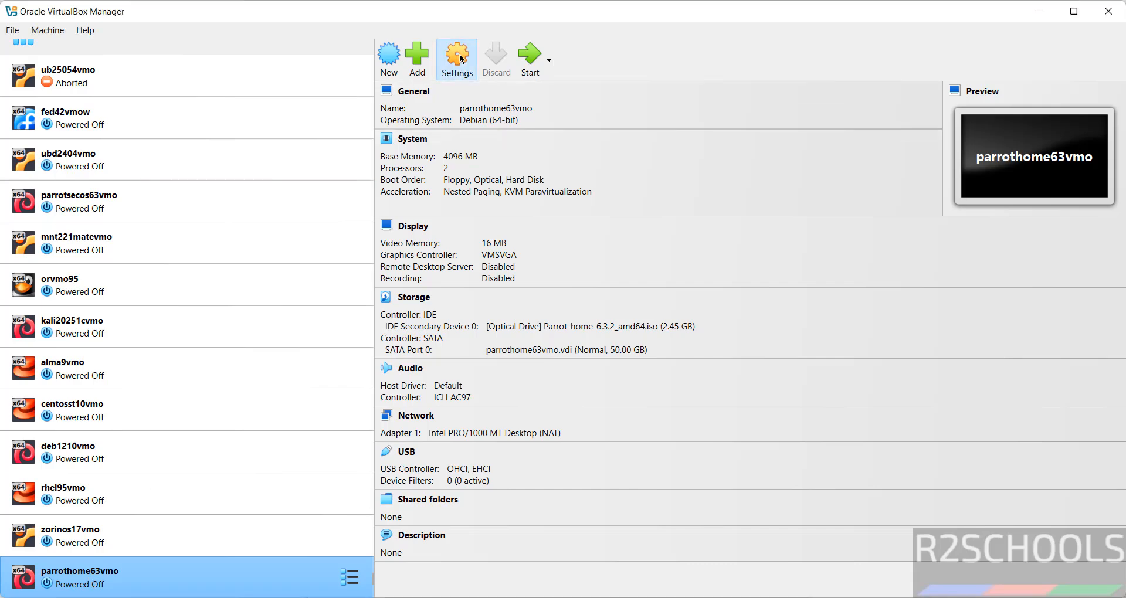
{"action": "key", "text": "Escape"}
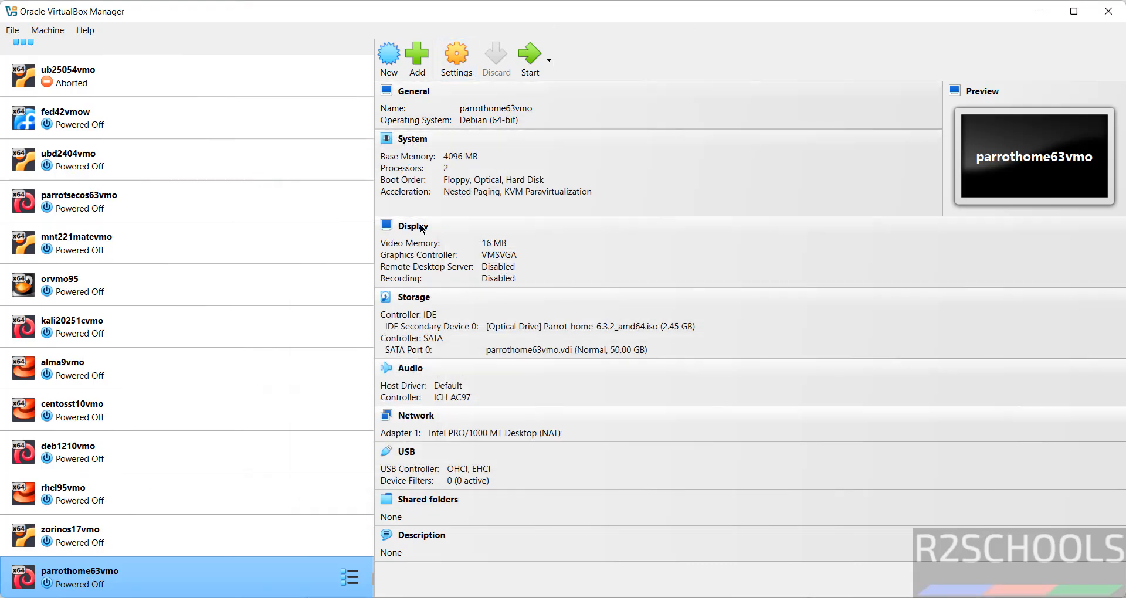
Start the VM and boot the Parrot live session via Try / Install.
{"action": "left_click", "coordinate": [529, 67]}
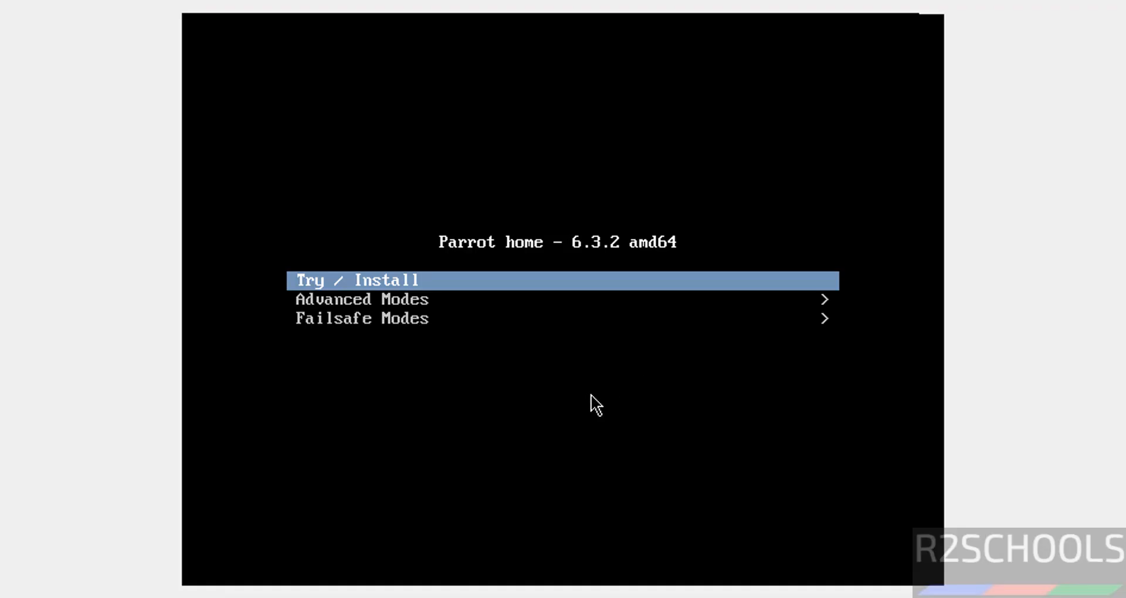
{"action": "key", "text": "Down"}
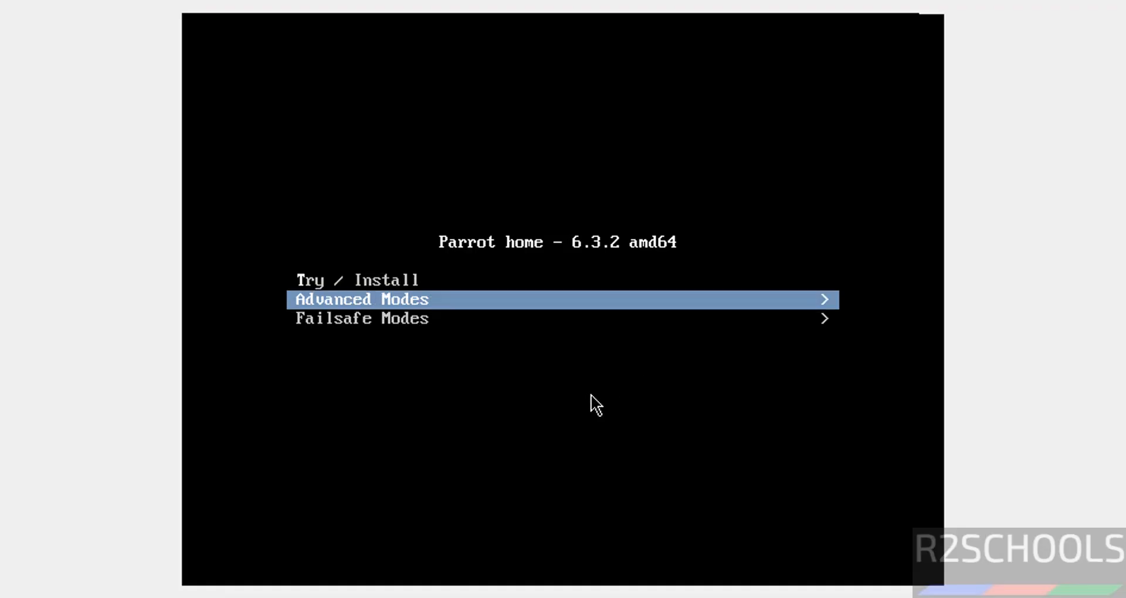
{"action": "key", "text": "Up"}
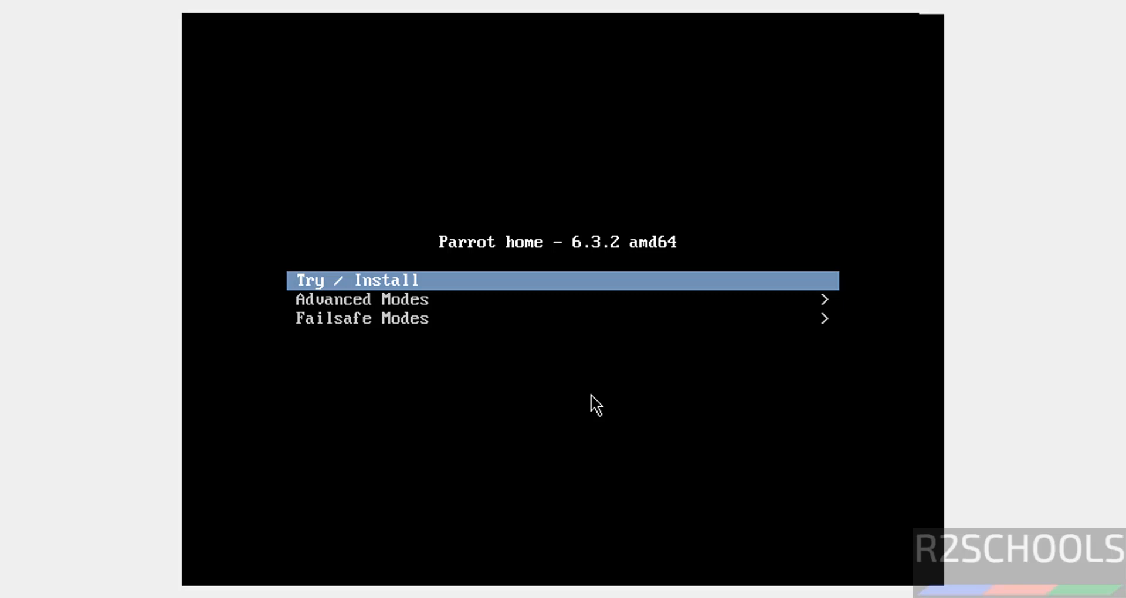
{"action": "key", "text": "Return"}
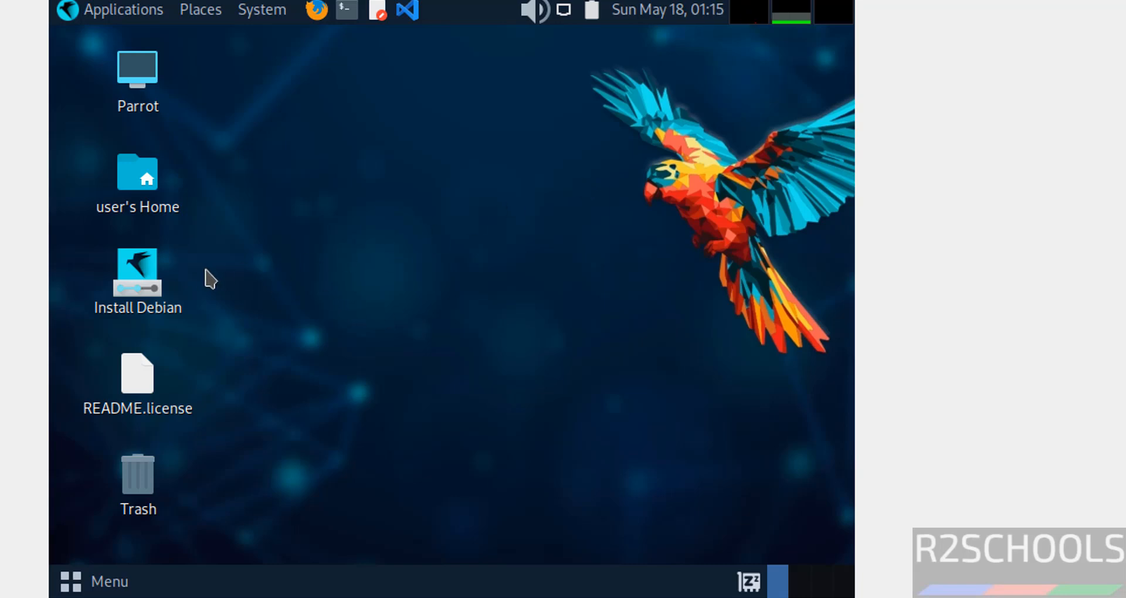
Launch the Install Debian installer and move past its welcome screen.
{"action": "right_click", "coordinate": [147, 270]}
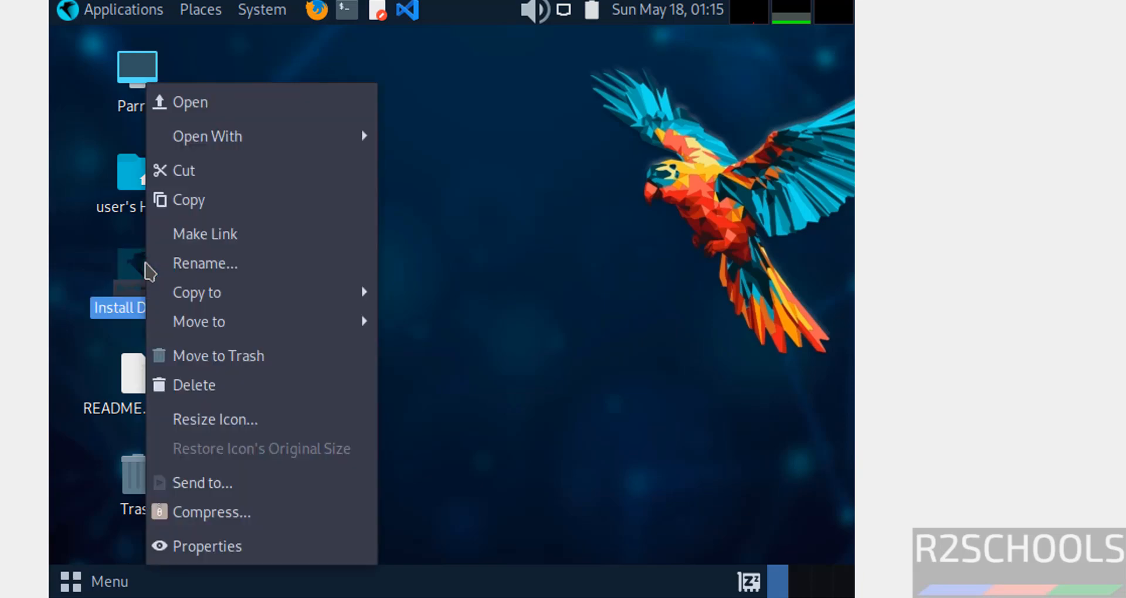
{"action": "left_click", "coordinate": [280, 104]}
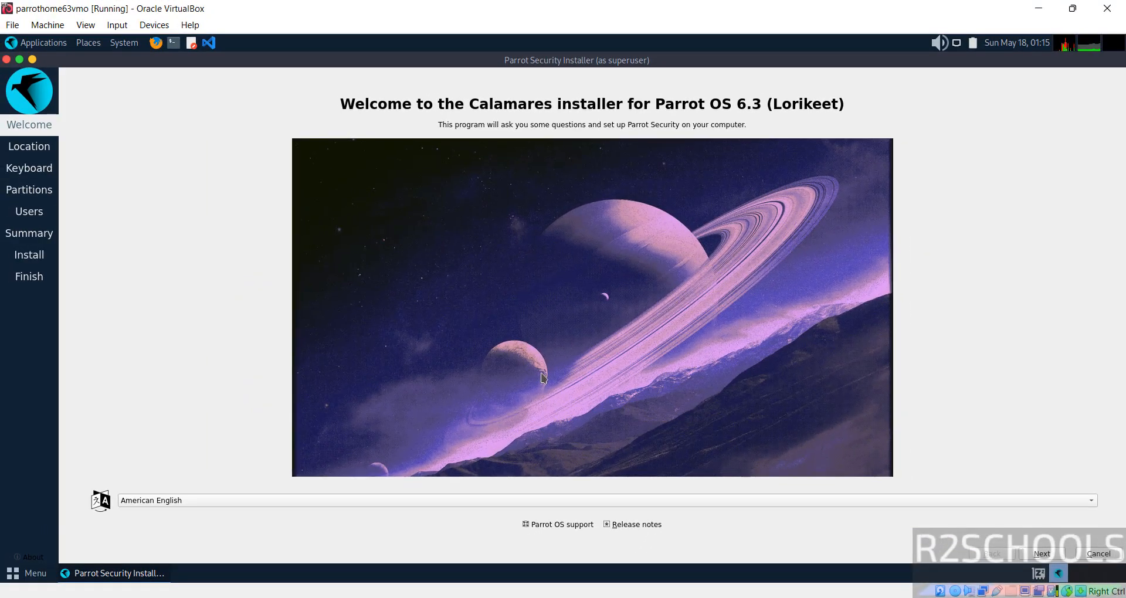
{"action": "left_click", "coordinate": [1042, 553]}
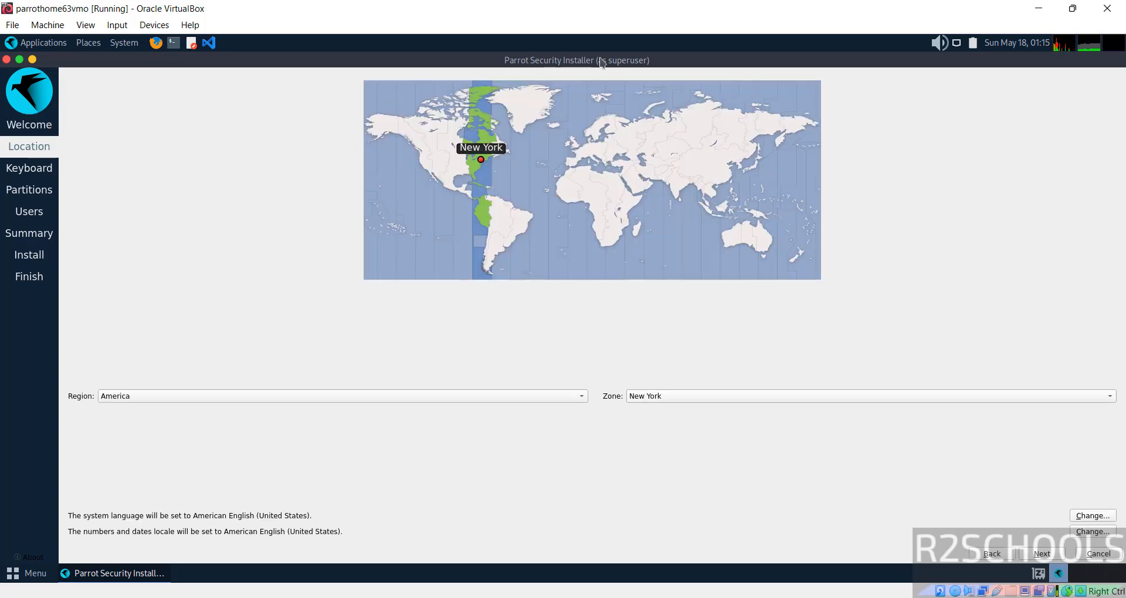
Set the time zone to Asia/Kolkata and continue to the keyboard layout step.
{"action": "left_click", "coordinate": [185, 392]}
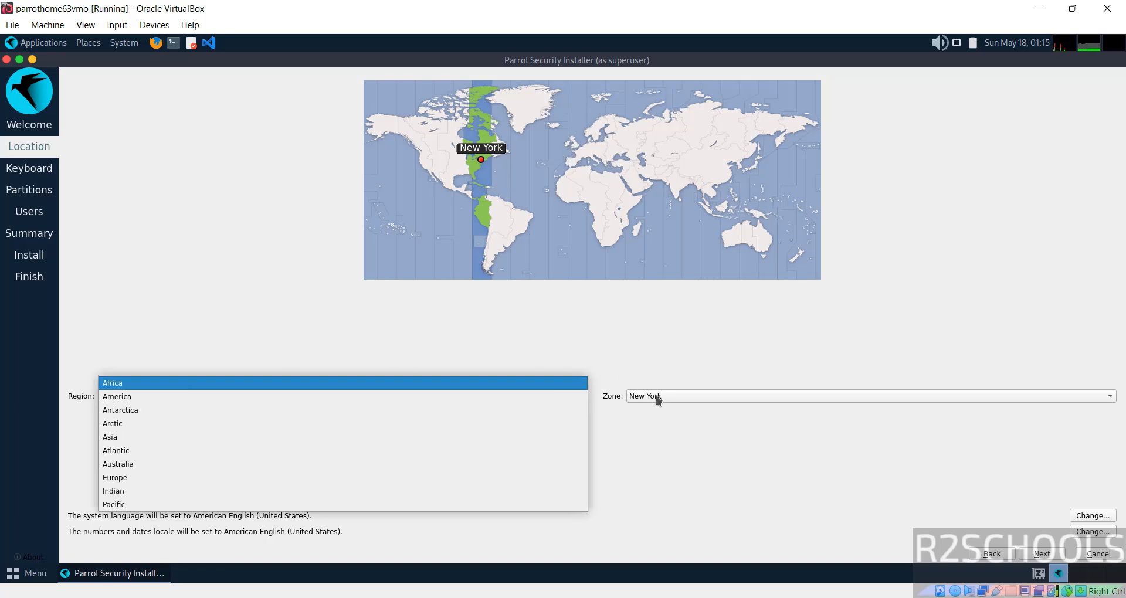
{"action": "left_click", "coordinate": [680, 188]}
{"action": "left_click", "coordinate": [680, 188]}
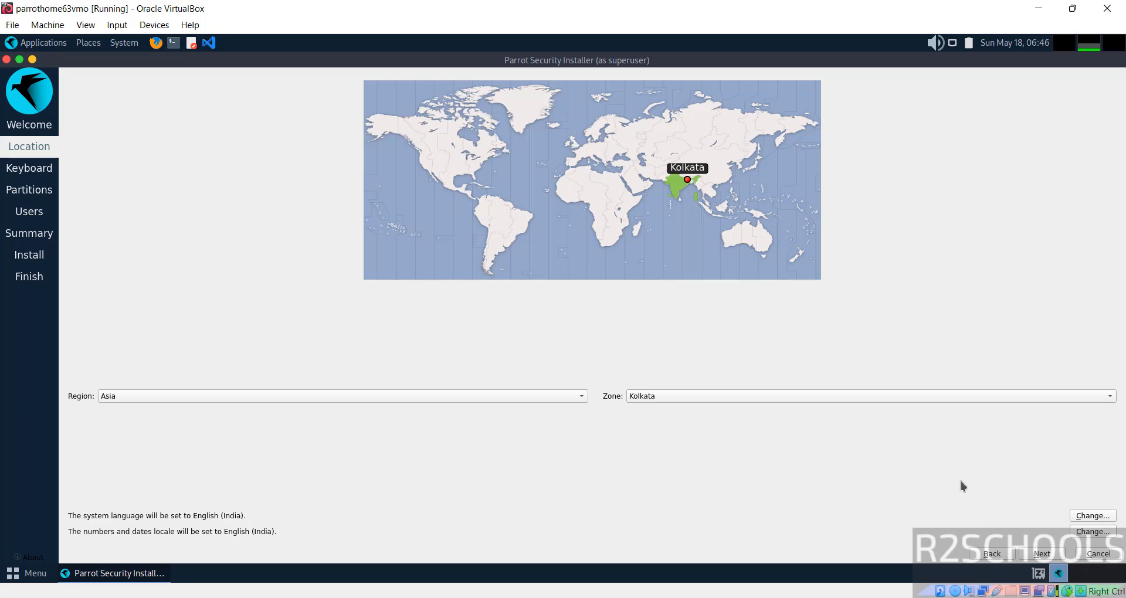
{"action": "left_click", "coordinate": [1038, 554]}
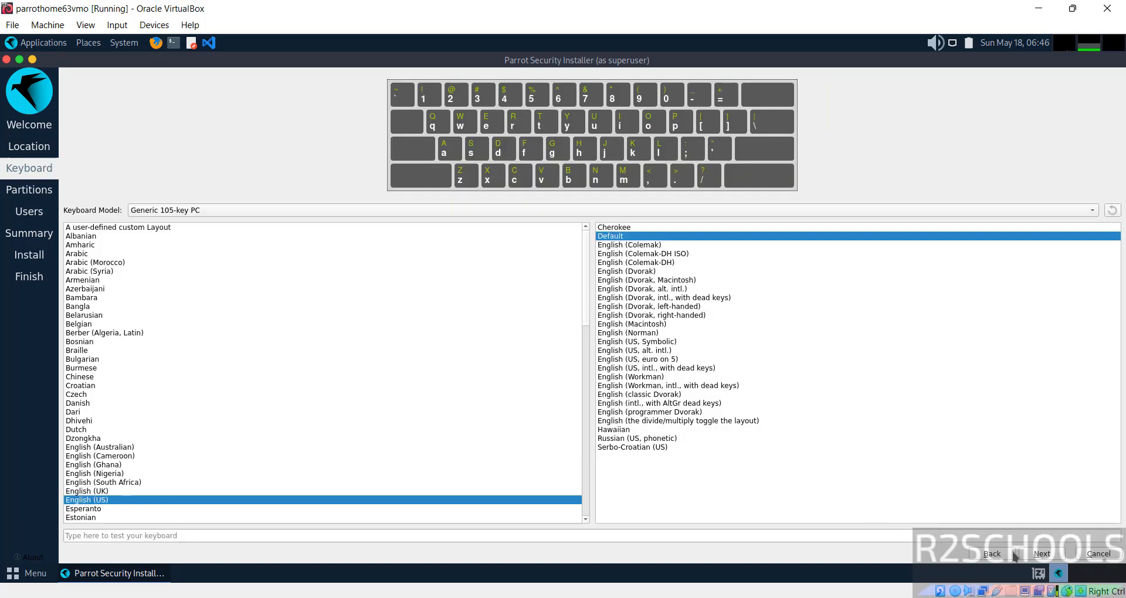
Keep the English (US) keyboard, choose Erase disk on the 50 GiB virtual disk, and continue to Users.
{"action": "left_click", "coordinate": [1041, 555]}
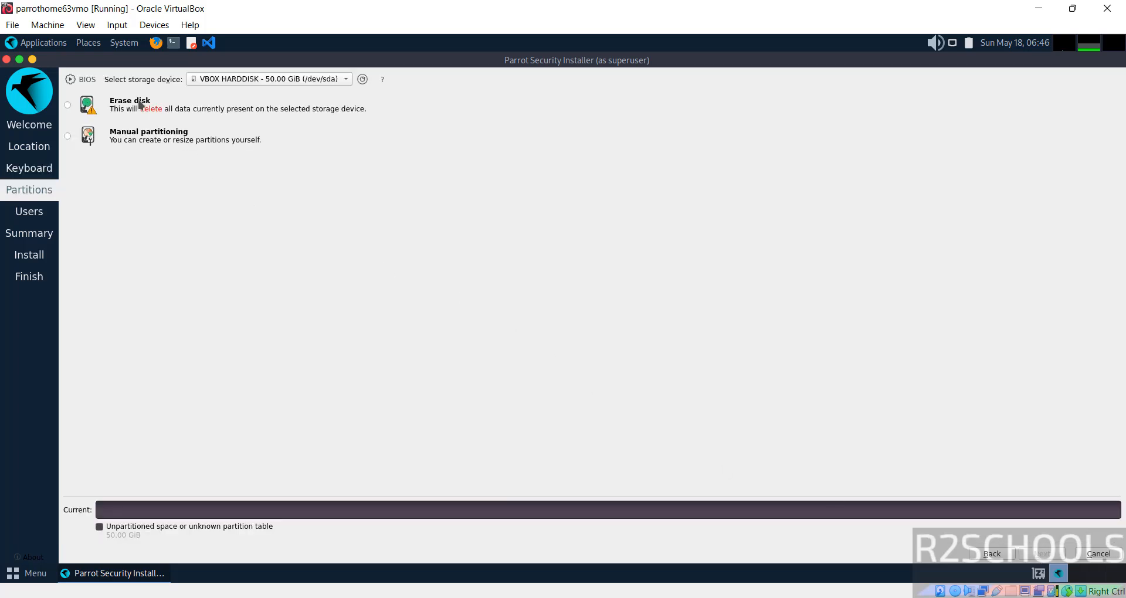
{"action": "left_click", "coordinate": [118, 101]}
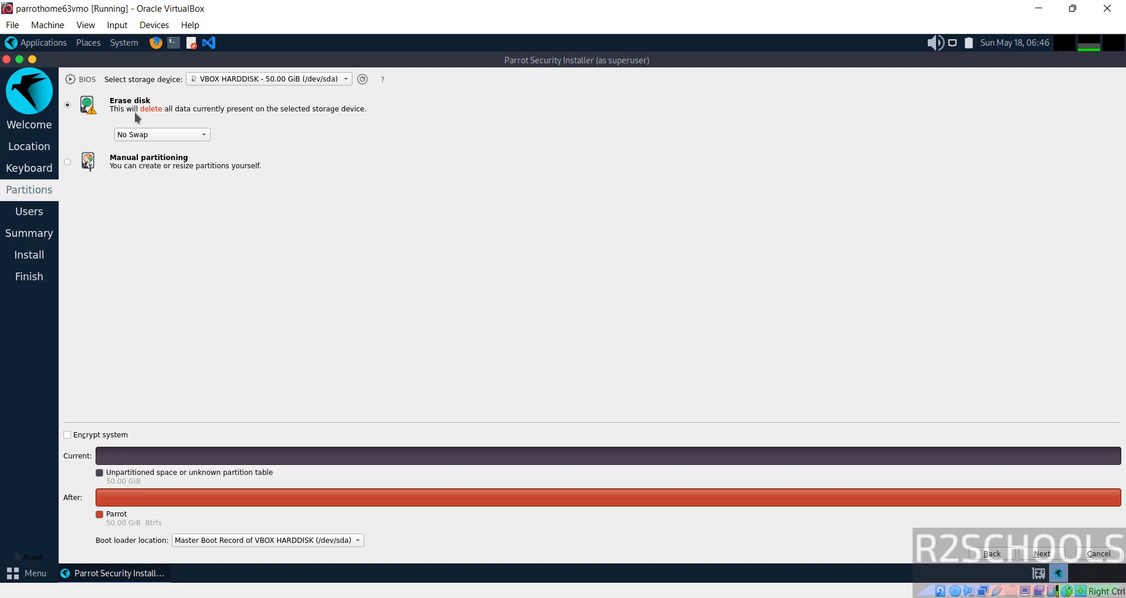
{"action": "left_click", "coordinate": [1040, 554]}
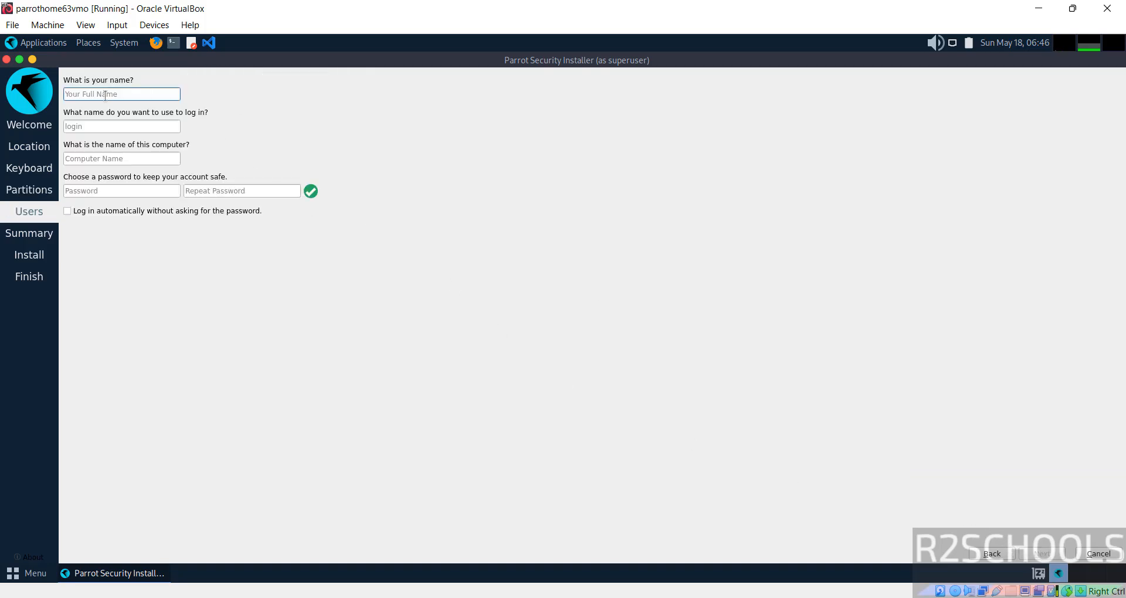
Enter the user's full name and accept the suggested login name.
{"action": "type", "text": "r2scho"}
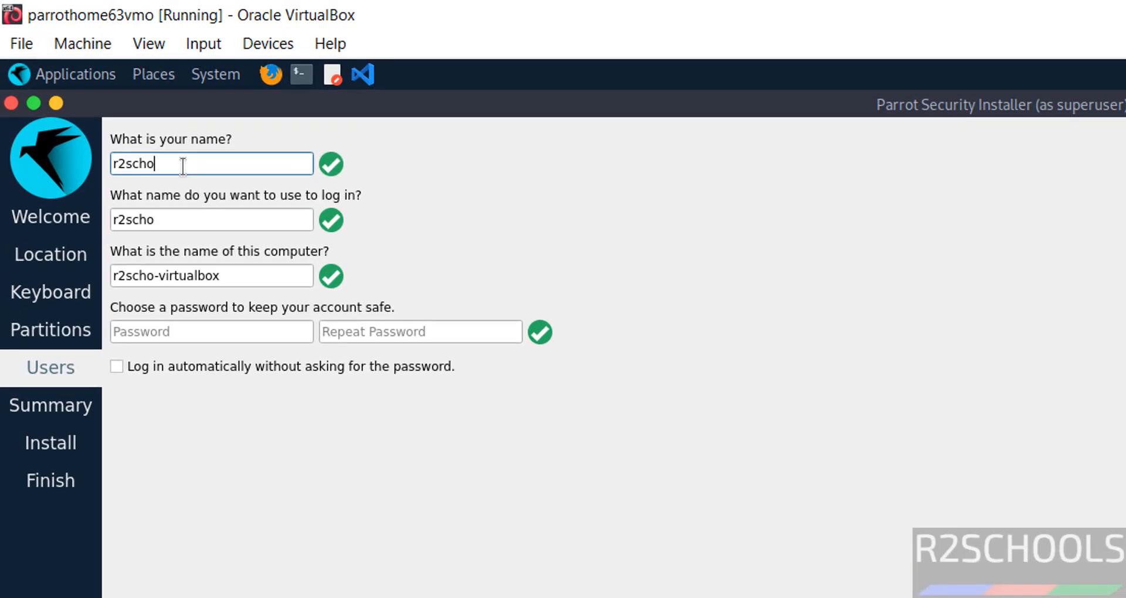
{"action": "type", "text": "ol"}
{"action": "key", "text": "BackSpace"}
{"action": "type", "text": "ols"}
{"action": "key", "text": "Tab"}
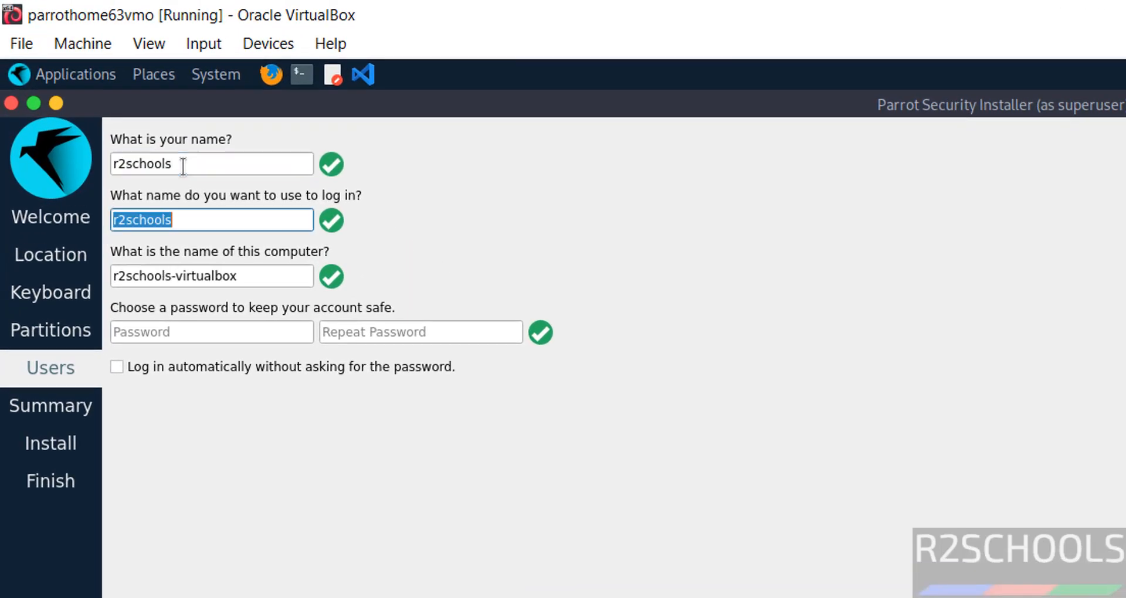
{"action": "key", "text": "shift+Tab"}
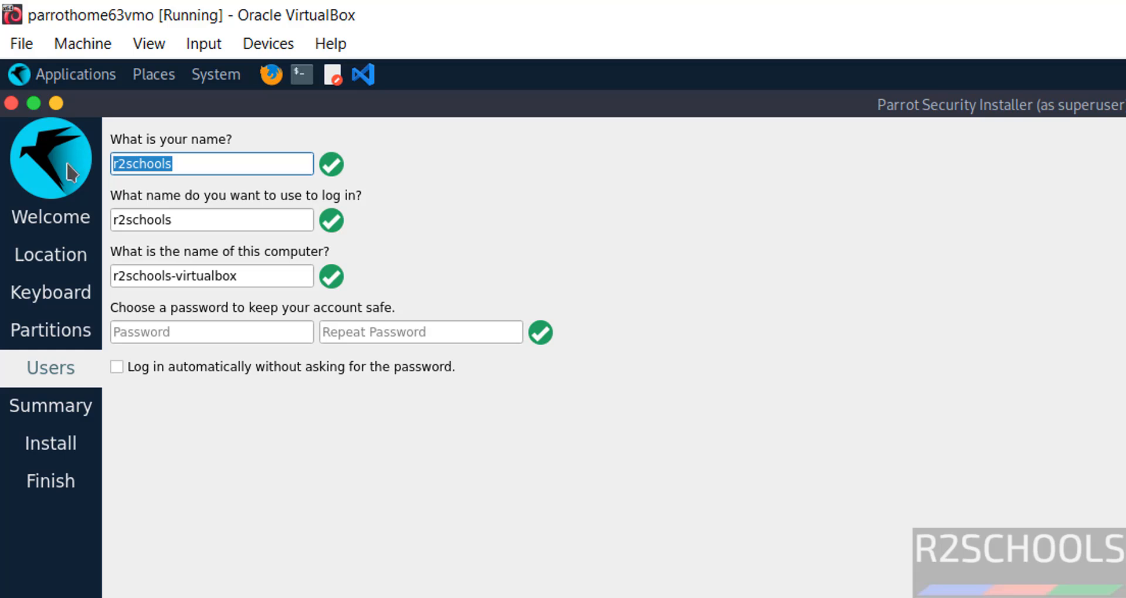
{"action": "key", "text": "Tab"}
{"action": "key", "text": "Tab"}
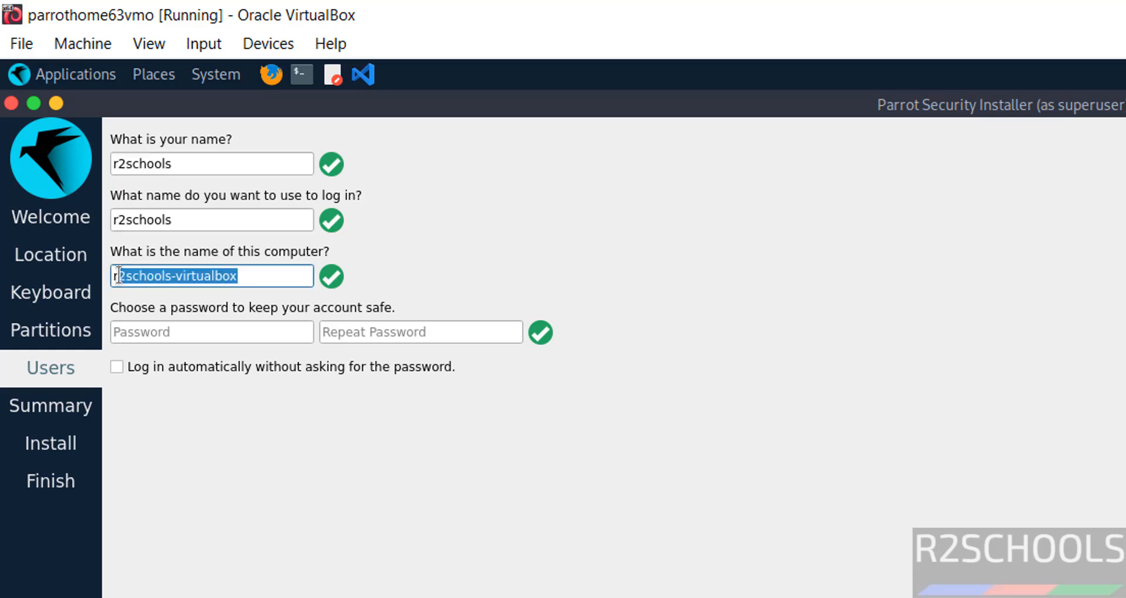
Replace the suggested computer name with ph63vm.
{"action": "left_click", "coordinate": [258, 277]}
{"action": "left_click_drag", "start_coordinate": [258, 278], "coordinate": [82, 284]}
{"action": "type", "text": "p"}
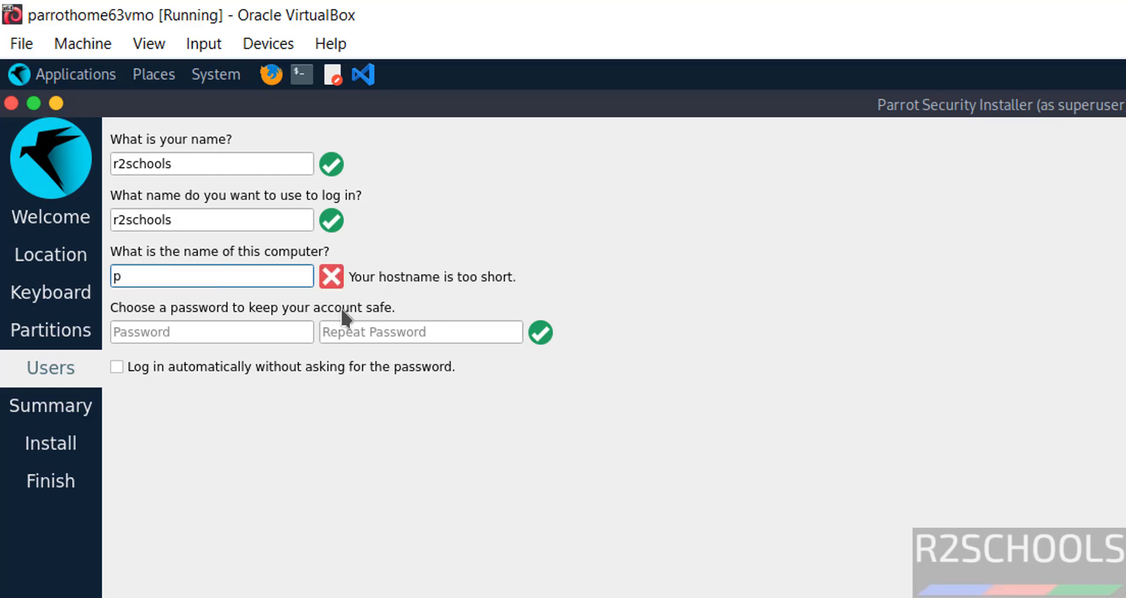
{"action": "type", "text": "h"}
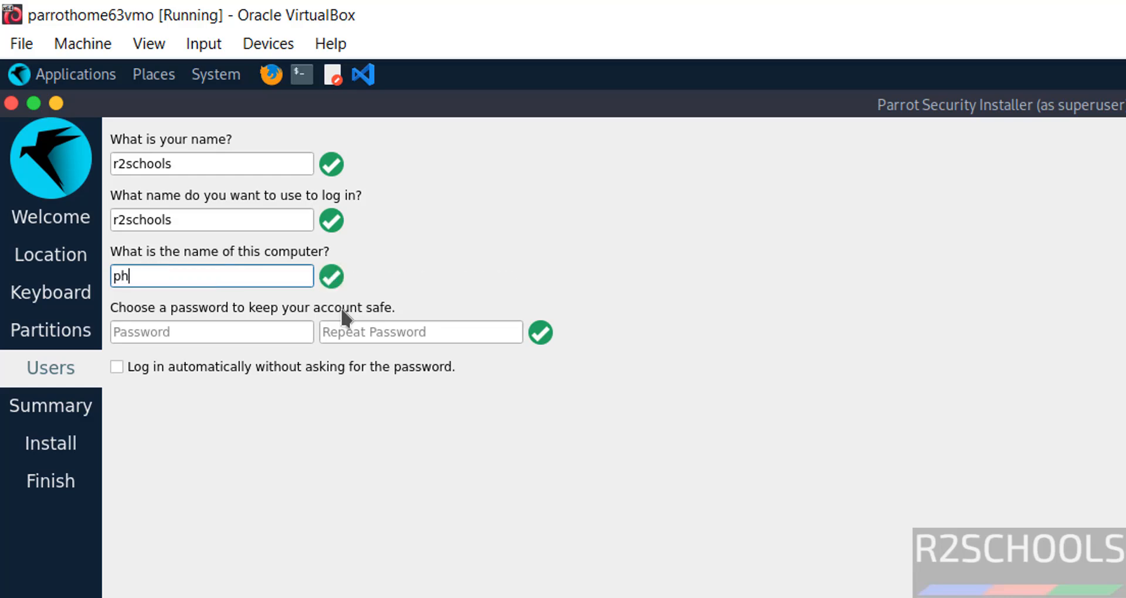
{"action": "type", "text": "2"}
{"action": "key", "text": "BackSpace"}
{"action": "type", "text": "63vm"}
Enter the account password and repeat it in the confirmation field.
{"action": "left_click", "coordinate": [246, 336]}
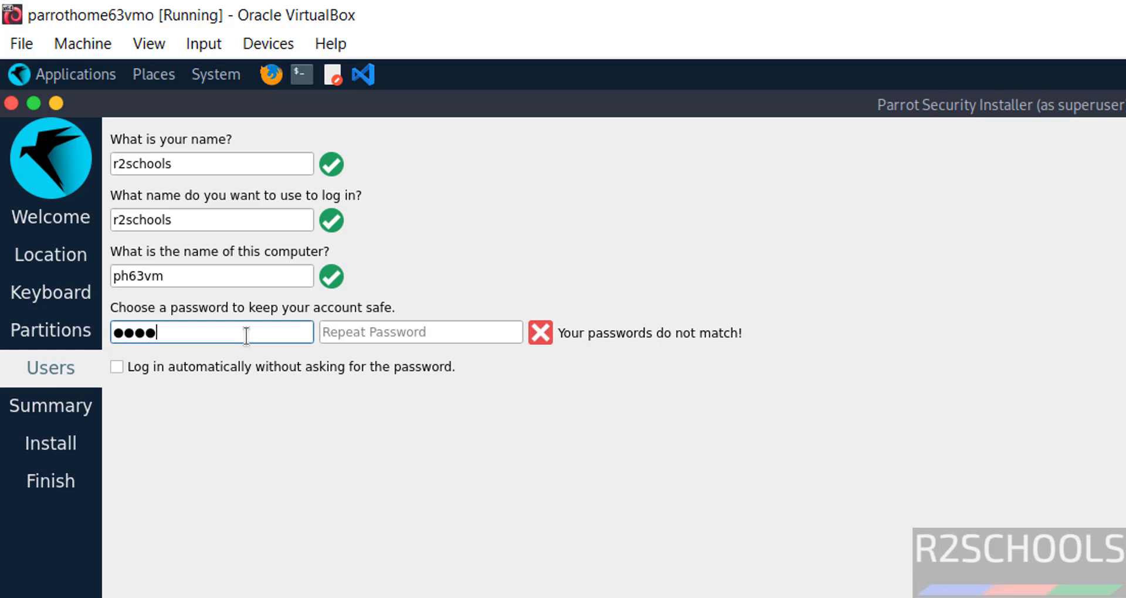
{"action": "key", "text": "Tab"}
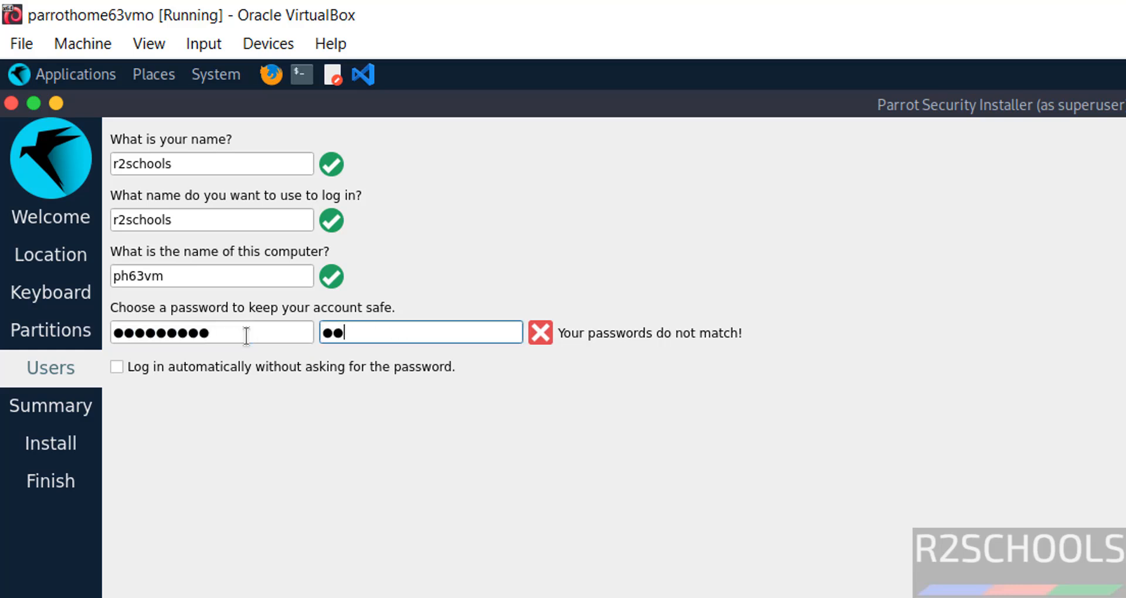
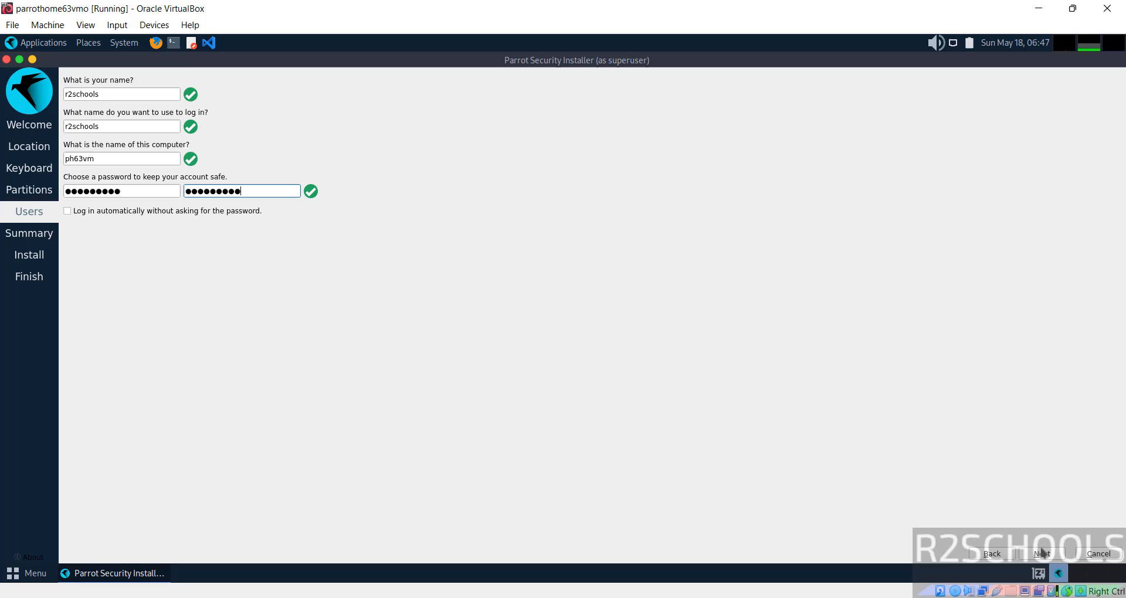
Review the Summary, then start installing Parrot OS 6.3 and confirm the disk changes with Install now.
{"action": "left_click", "coordinate": [1041, 553]}
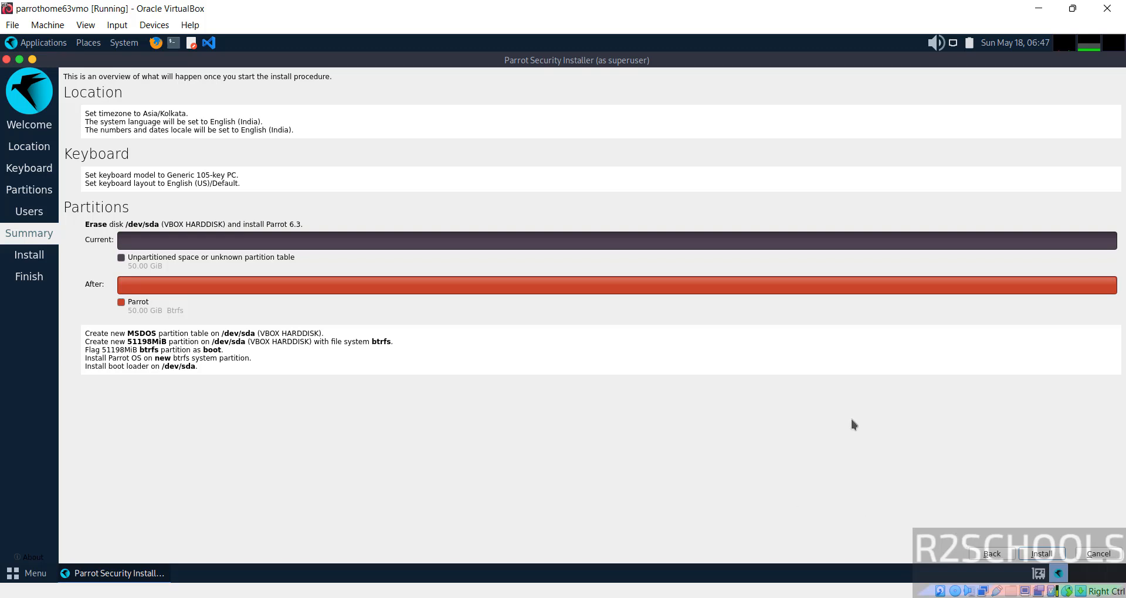
{"action": "left_click", "coordinate": [1036, 553]}
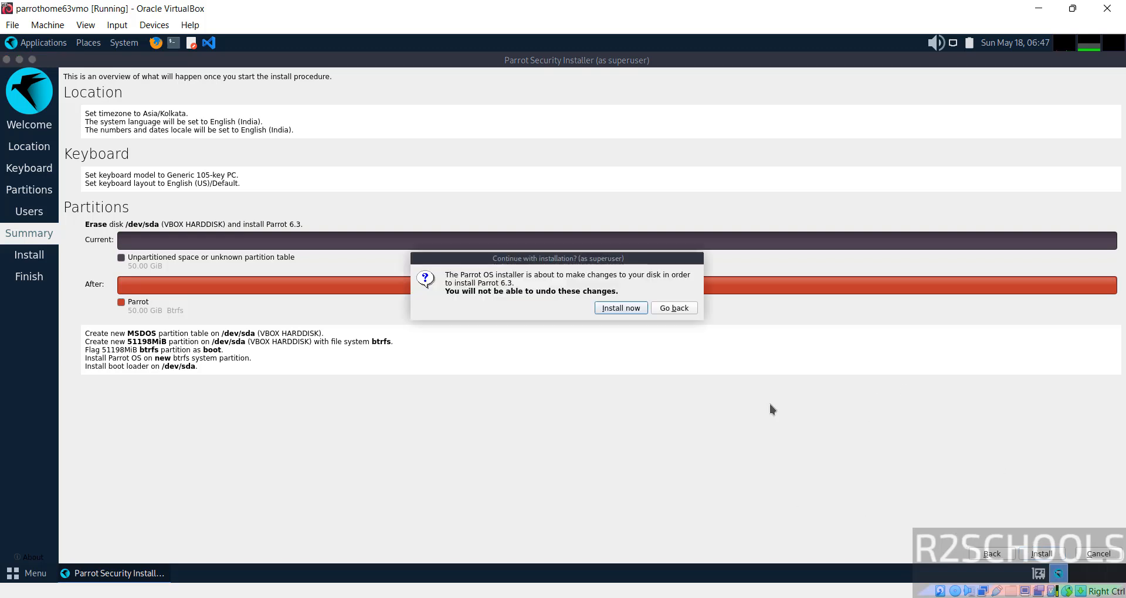
{"action": "left_click", "coordinate": [621, 310]}
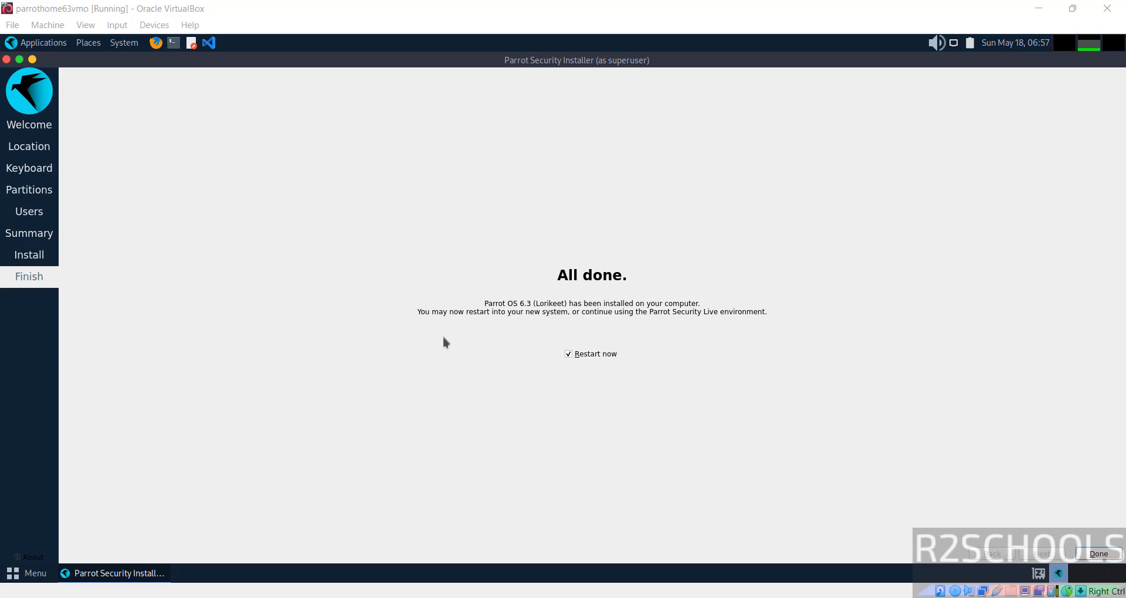
Remove the Parrot ISO from the VM's optical drive, then click Done with Restart now ticked.
{"action": "left_click", "coordinate": [689, 597]}
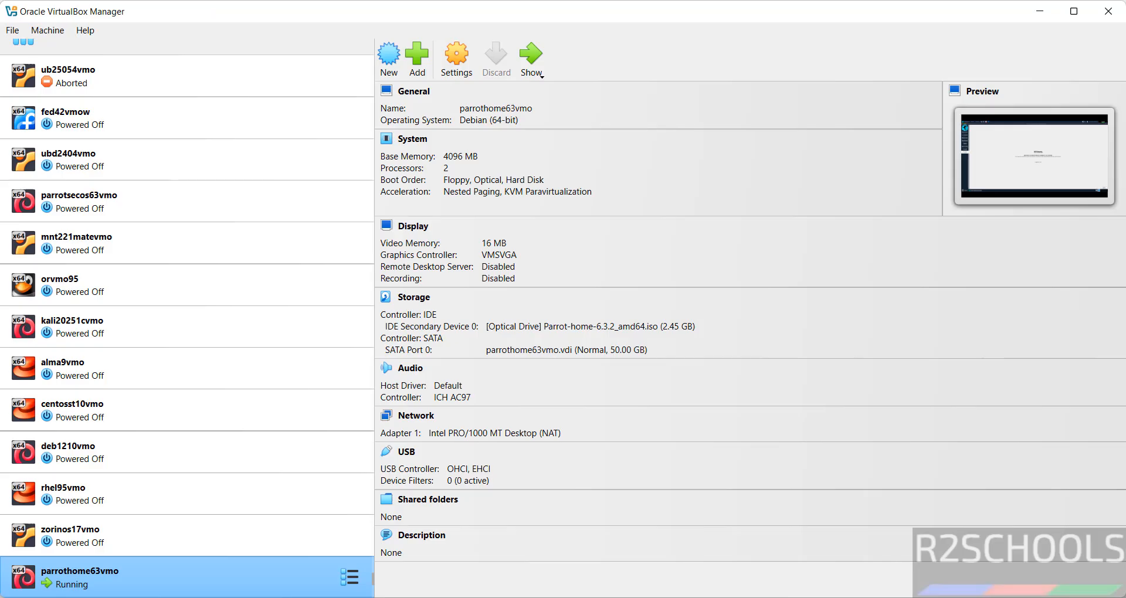
{"action": "left_click", "coordinate": [550, 331]}
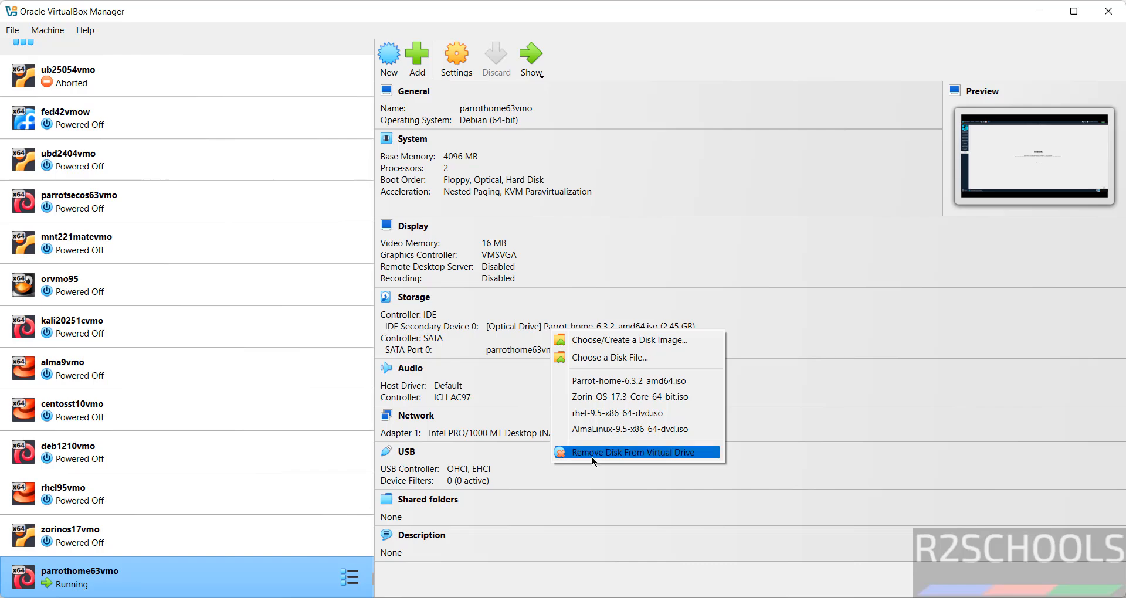
{"action": "left_click", "coordinate": [841, 368]}
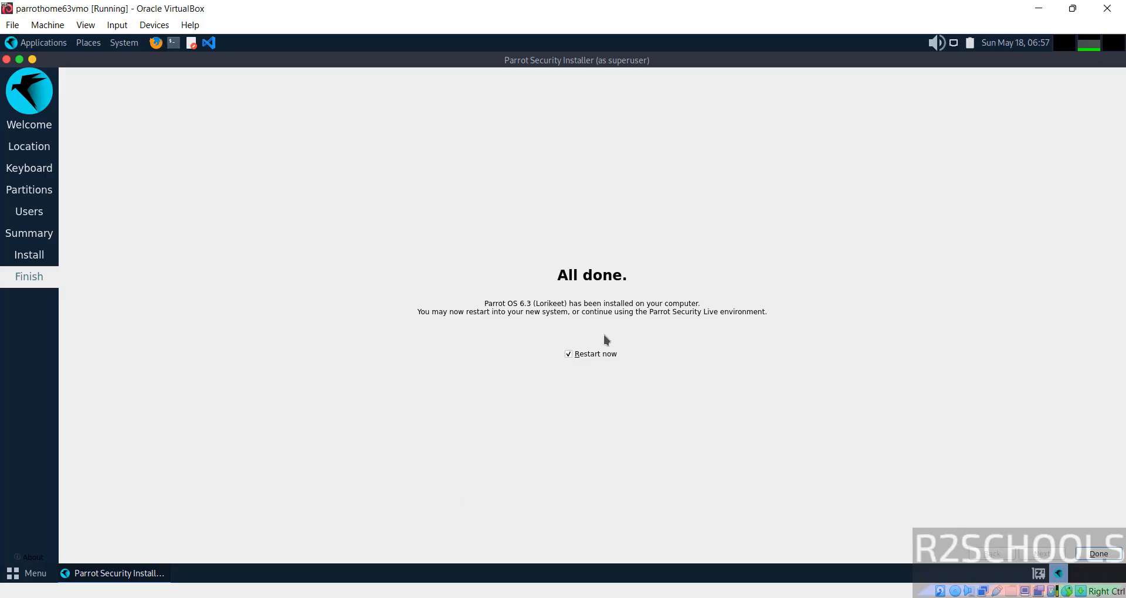
{"action": "left_click", "coordinate": [1101, 555]}
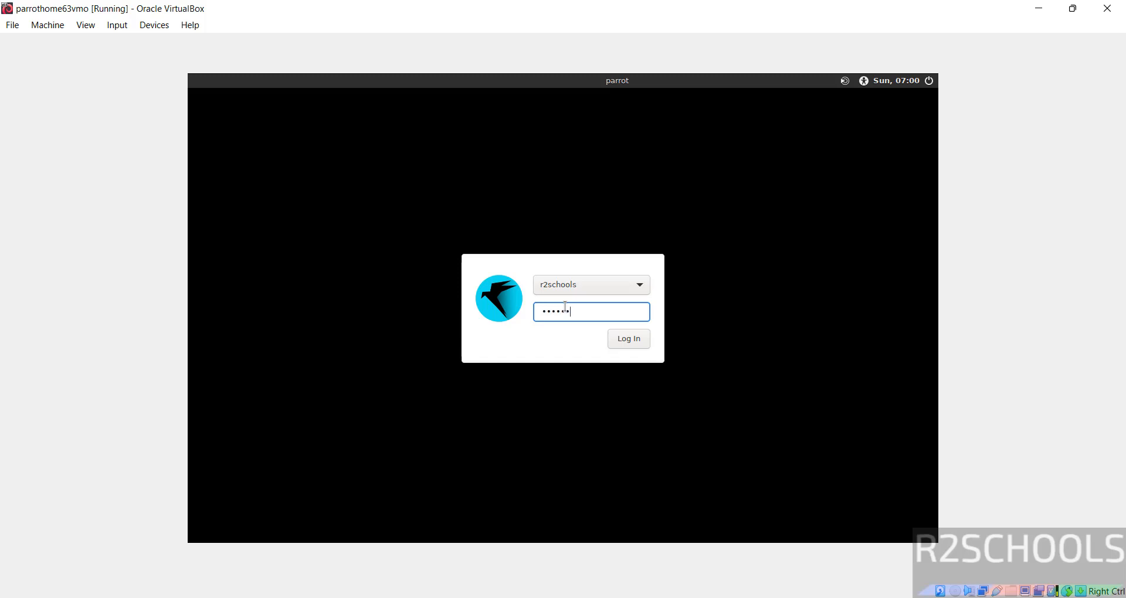
Log in with the account password, dismiss the Parrot Updater notice, and launch Parrot Terminal.
{"action": "key", "text": "Return"}
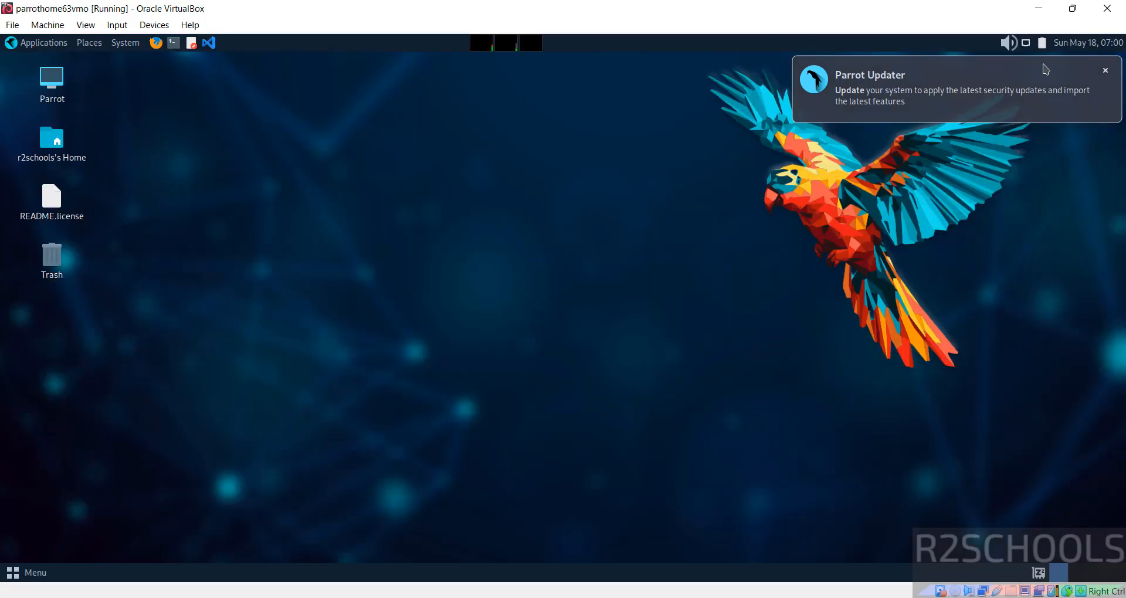
{"action": "left_click", "coordinate": [1105, 71]}
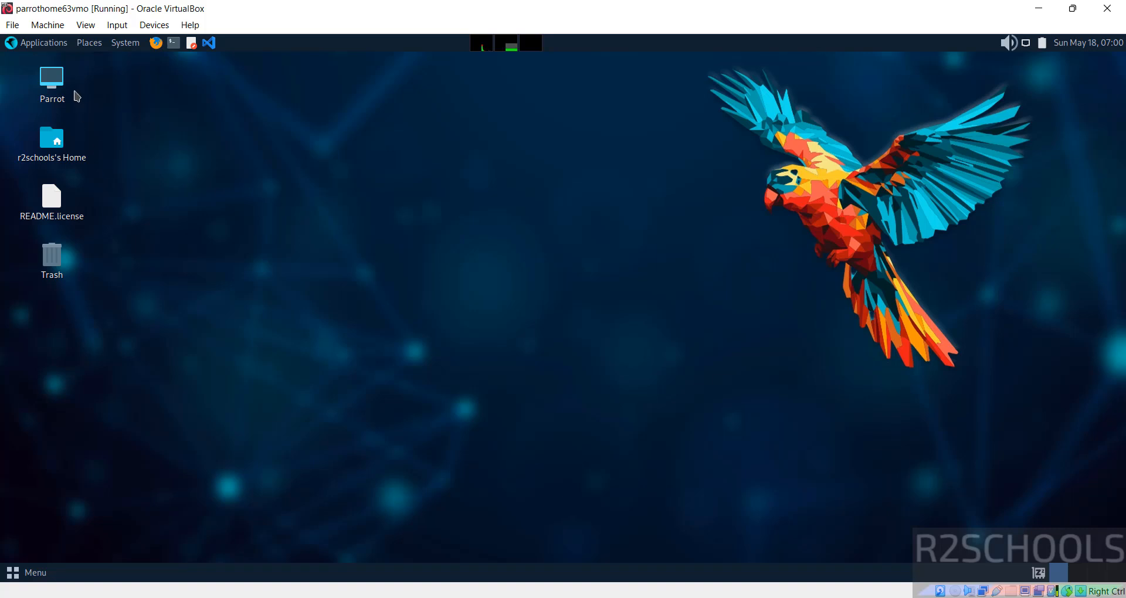
{"action": "left_click", "coordinate": [28, 42]}
{"action": "left_click", "coordinate": [257, 264]}
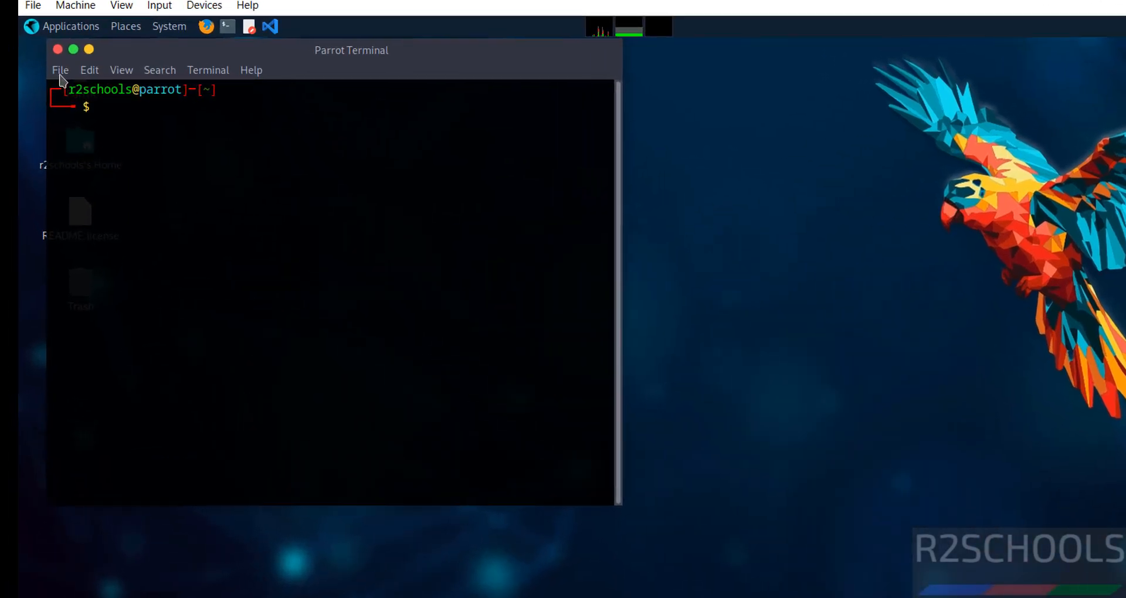
In the Default profile preferences, turn off the system fixed-width font and set Monospace Regular 14.
{"action": "left_click", "coordinate": [35, 80]}
{"action": "mouse_move", "coordinate": [124, 65]}
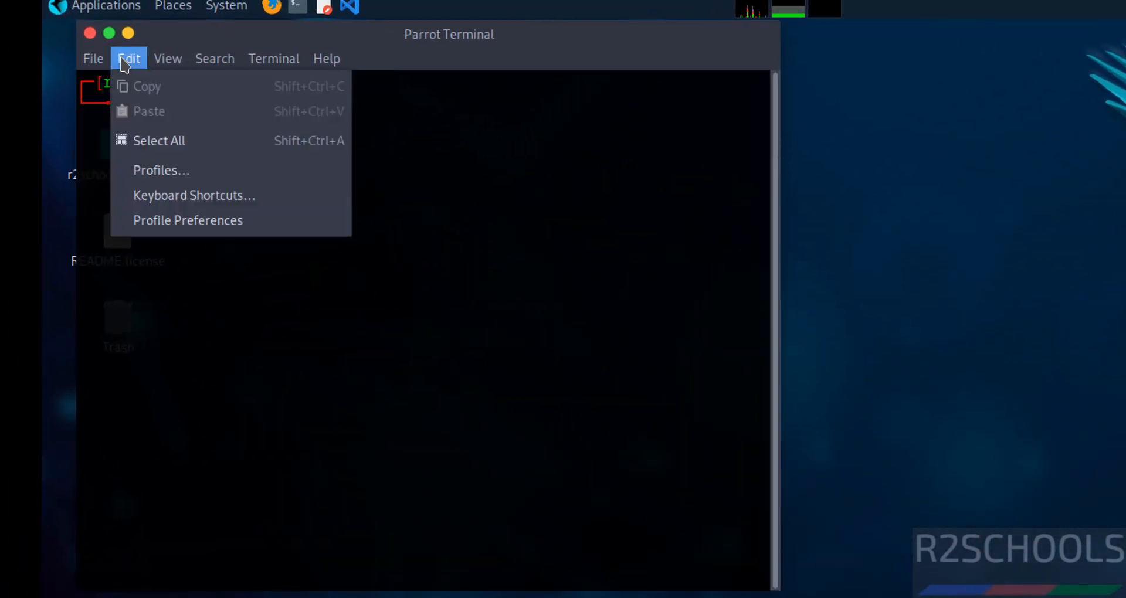
{"action": "left_click", "coordinate": [223, 232]}
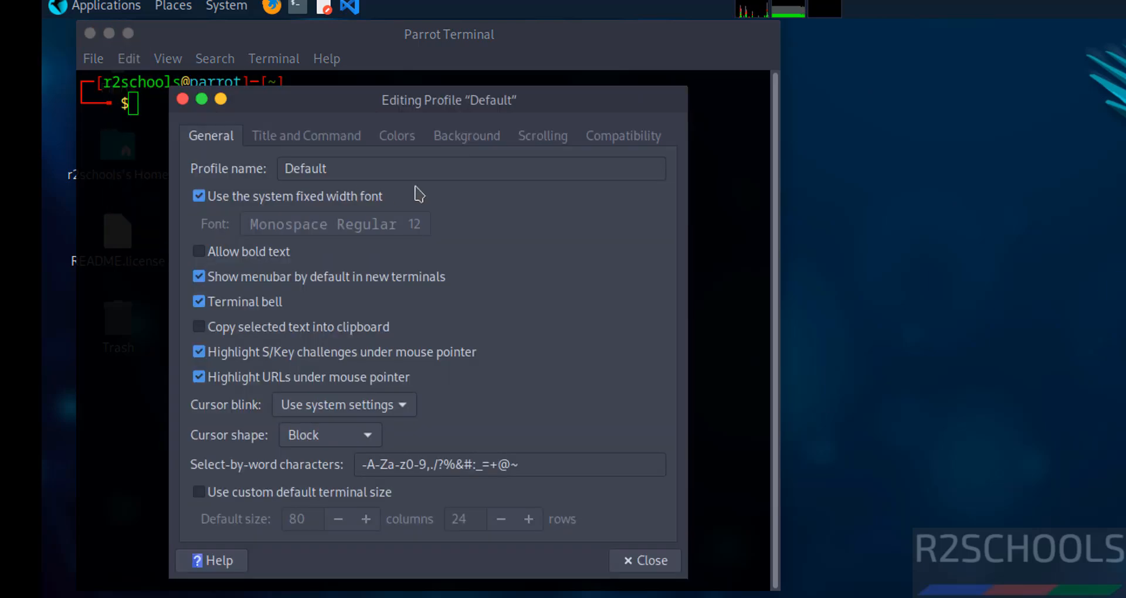
{"action": "left_click", "coordinate": [206, 200]}
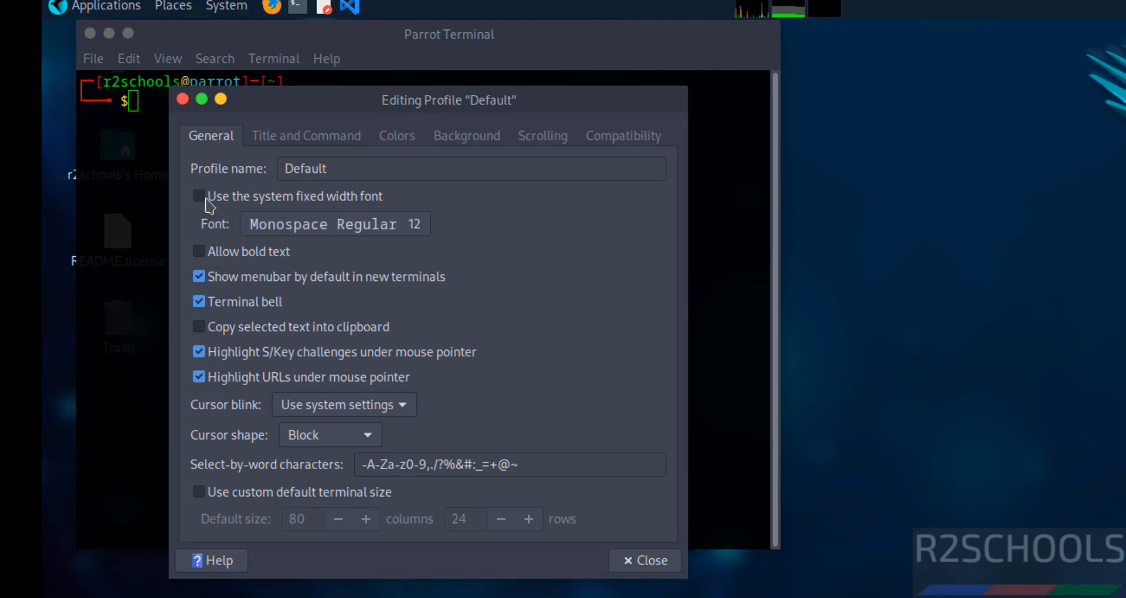
{"action": "left_click", "coordinate": [284, 230]}
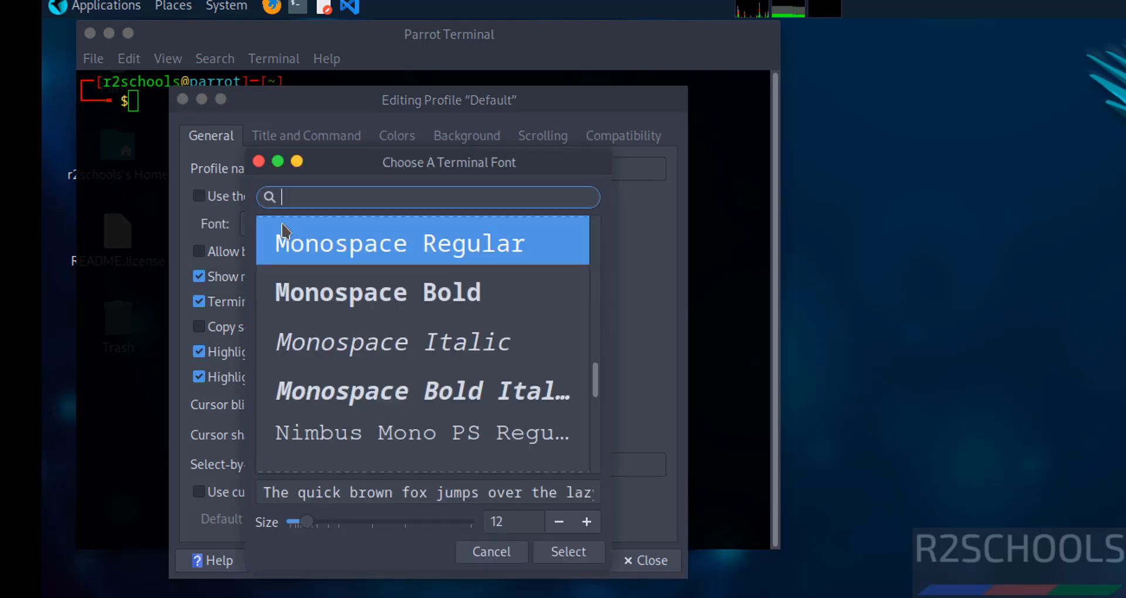
{"action": "left_click", "coordinate": [586, 522]}
{"action": "left_click", "coordinate": [587, 522]}
{"action": "left_click", "coordinate": [568, 552]}
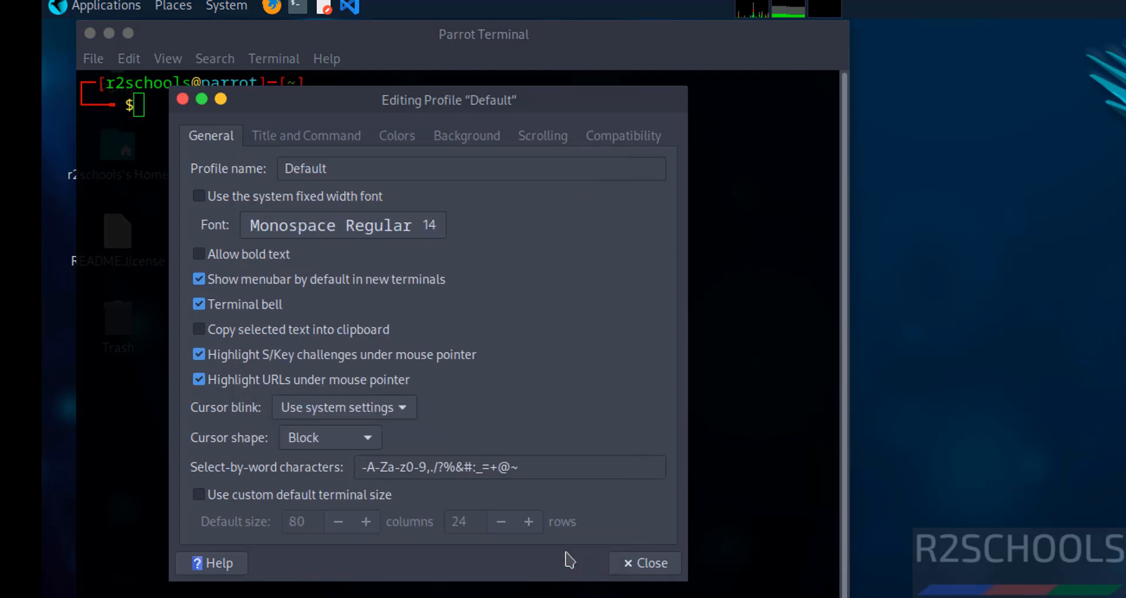
{"action": "left_click", "coordinate": [648, 564]}
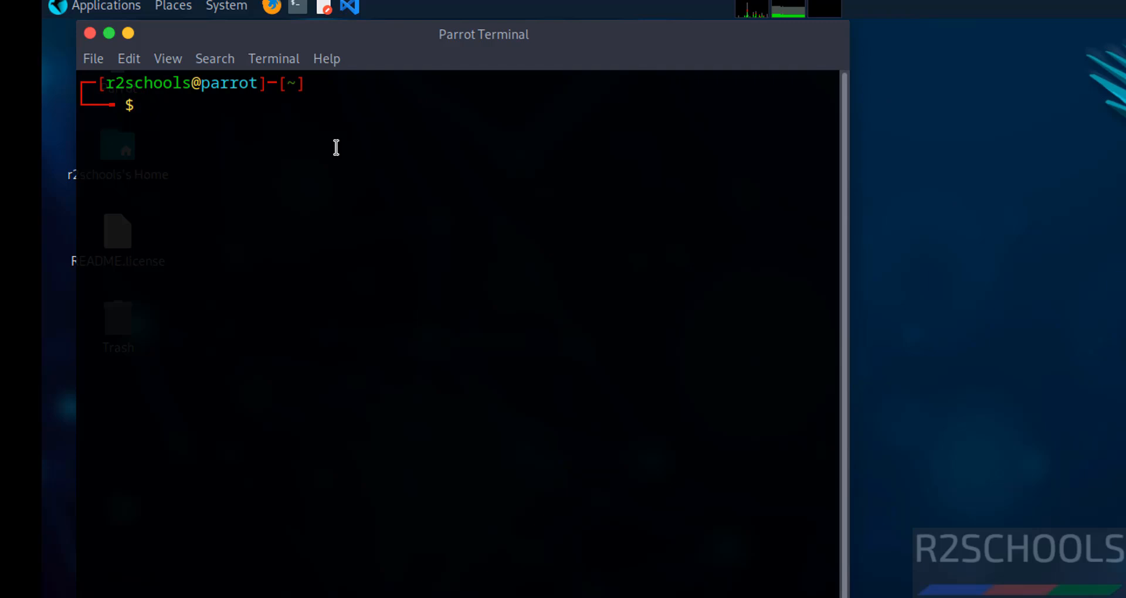
{"action": "type", "text": "more /et"}
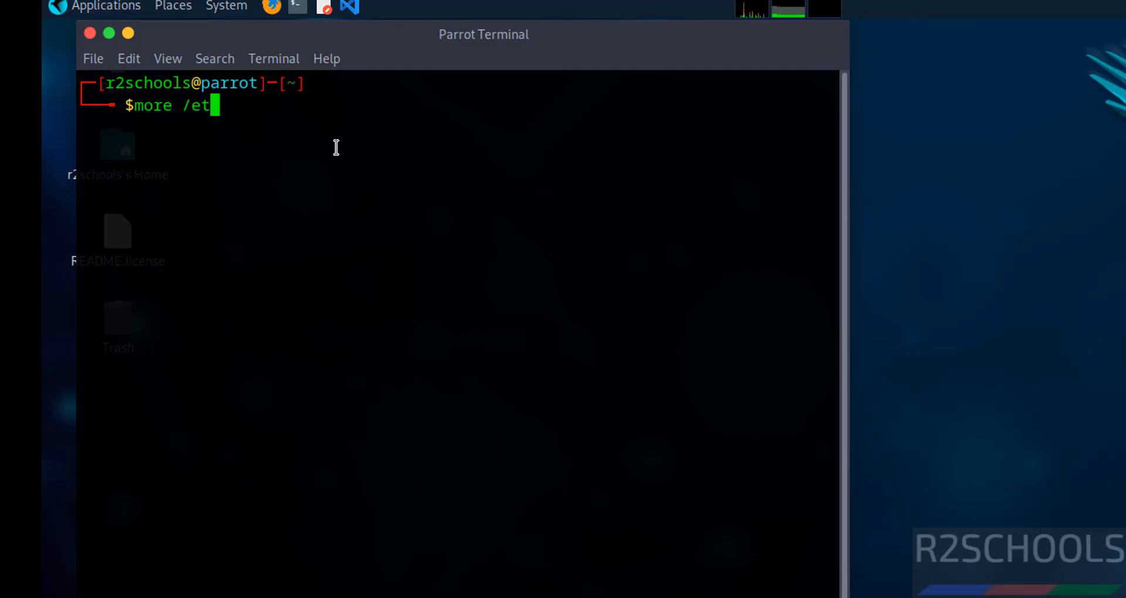
{"action": "type", "text": "c/os-r"}
{"action": "key", "text": "Tab"}
{"action": "key", "text": "Return"}
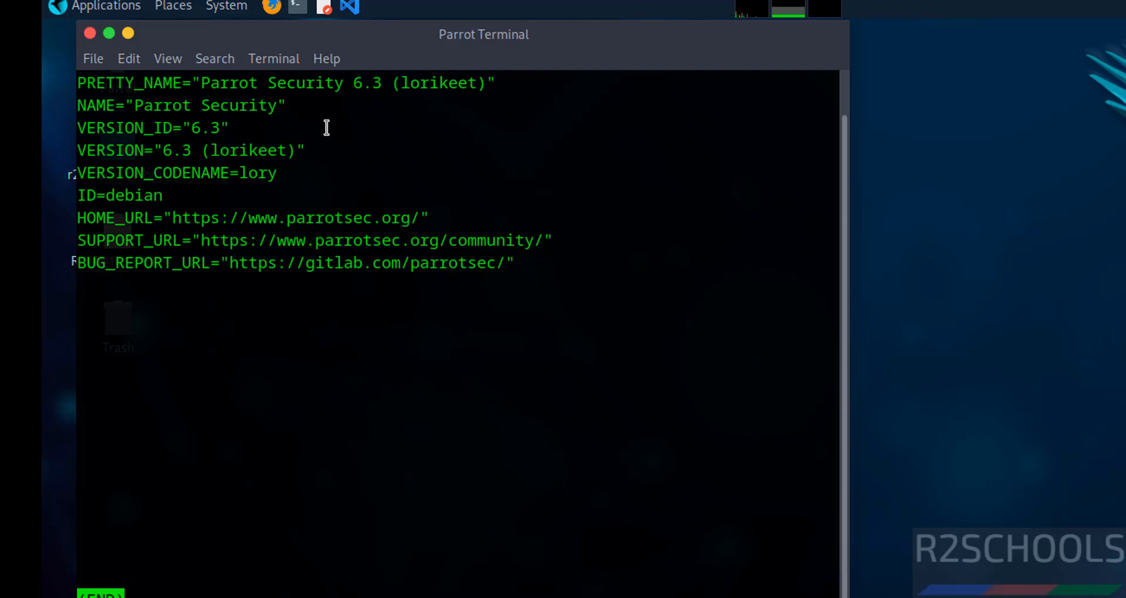
{"action": "key", "text": "q"}
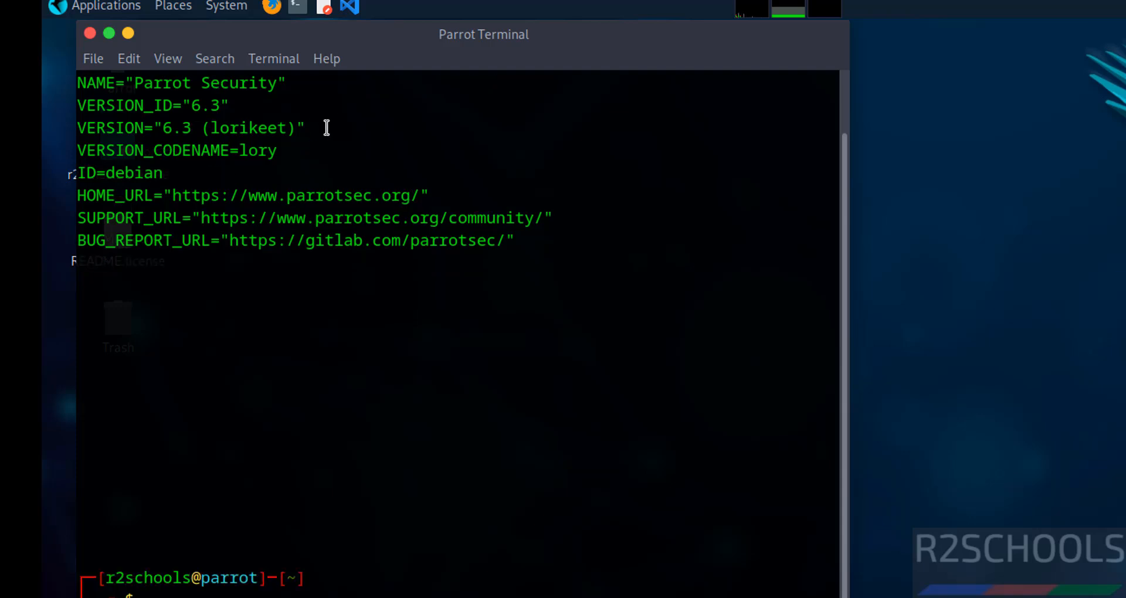
{"action": "key", "text": "ctrl+l"}
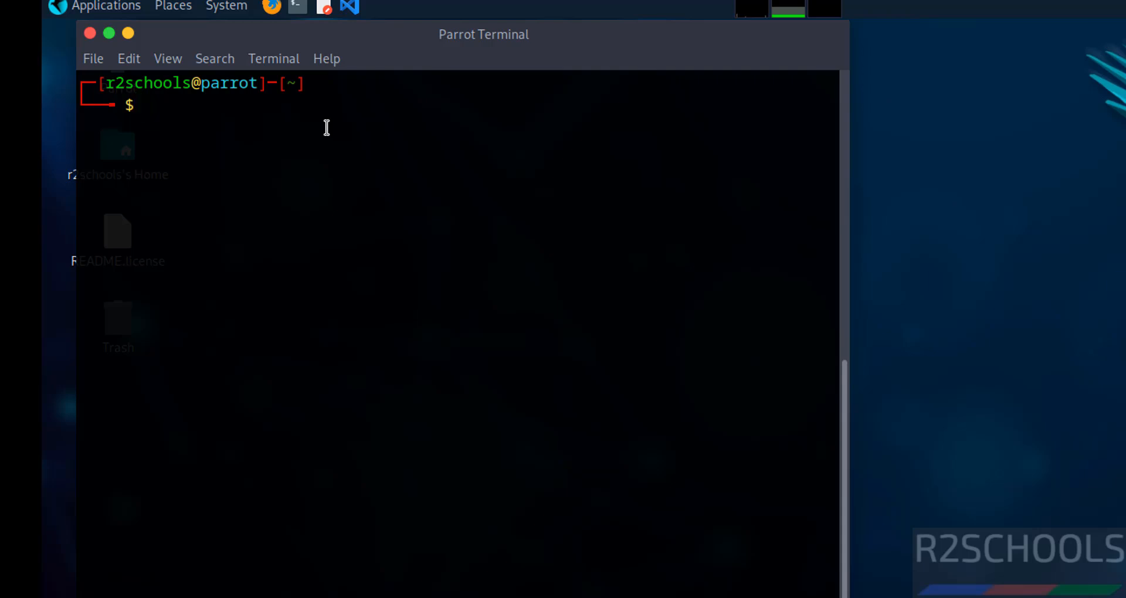
Run 'sudo apt update && sudo apt upgrade', enter the sudo password, and confirm the 243 upgrades with y.
{"action": "type", "text": "sudo apt update"}
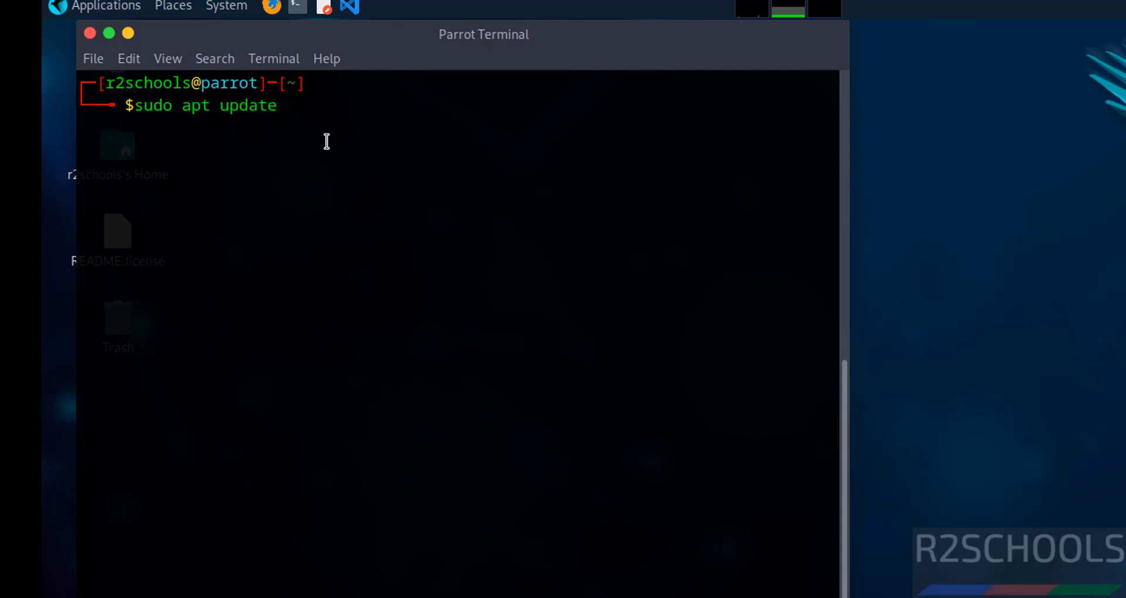
{"action": "type", "text": " && sudo apt"}
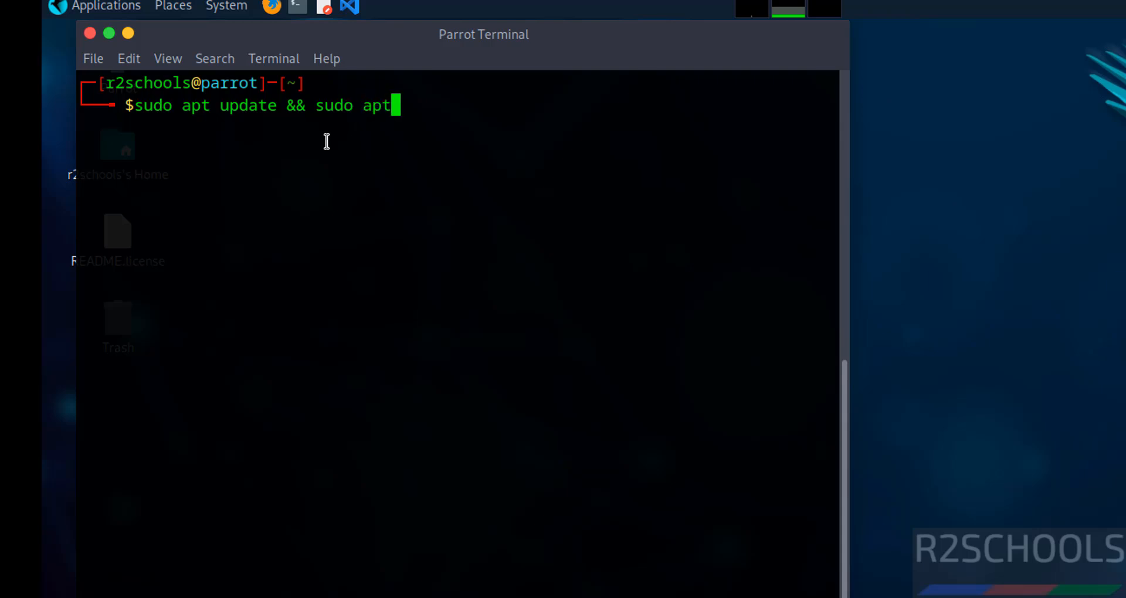
{"action": "type", "text": " upgrade"}
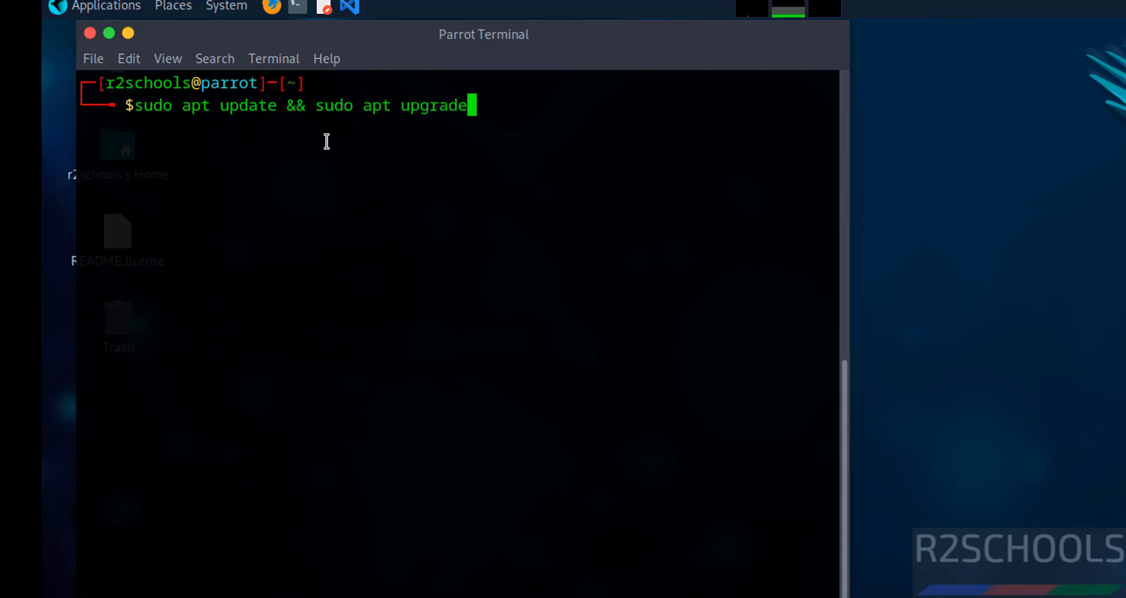
{"action": "key", "text": "Return"}
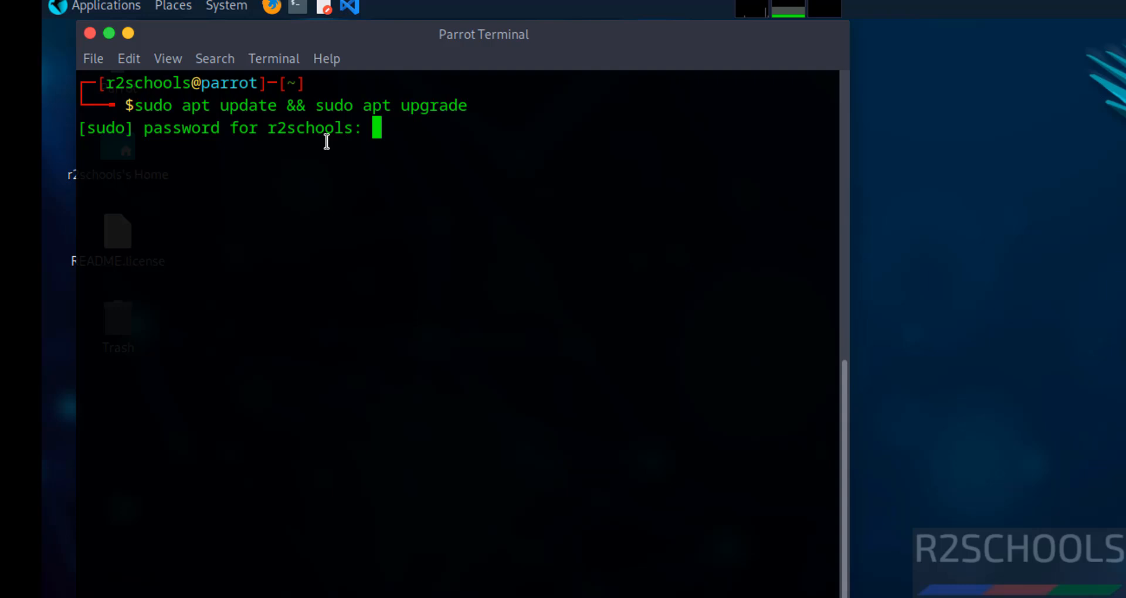
{"action": "key", "text": "Return"}
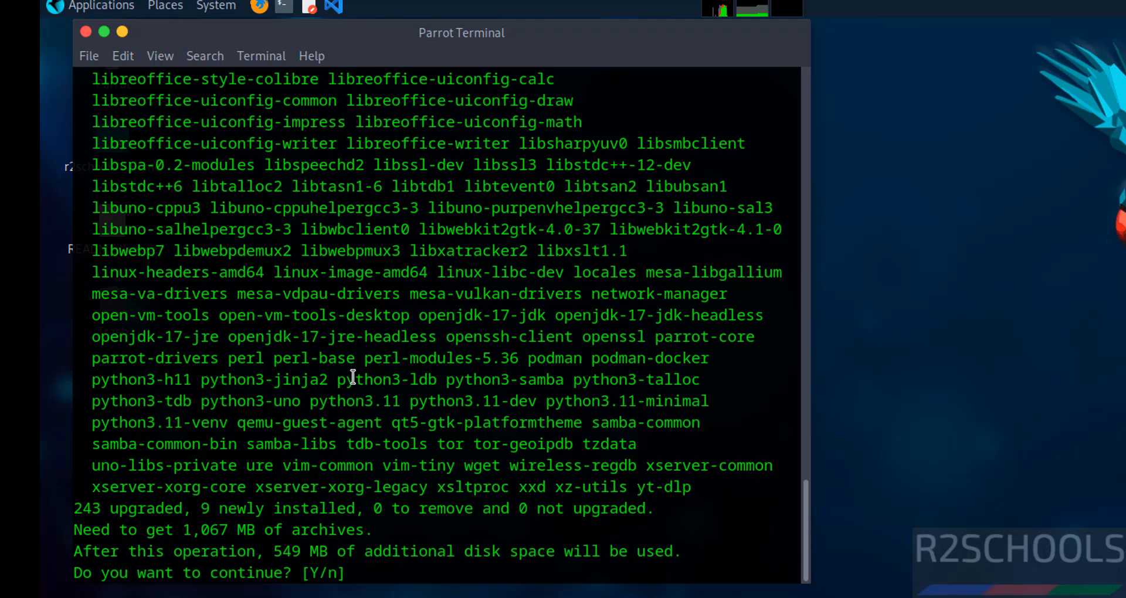
{"action": "type", "text": "y"}
{"action": "key", "text": "Return"}
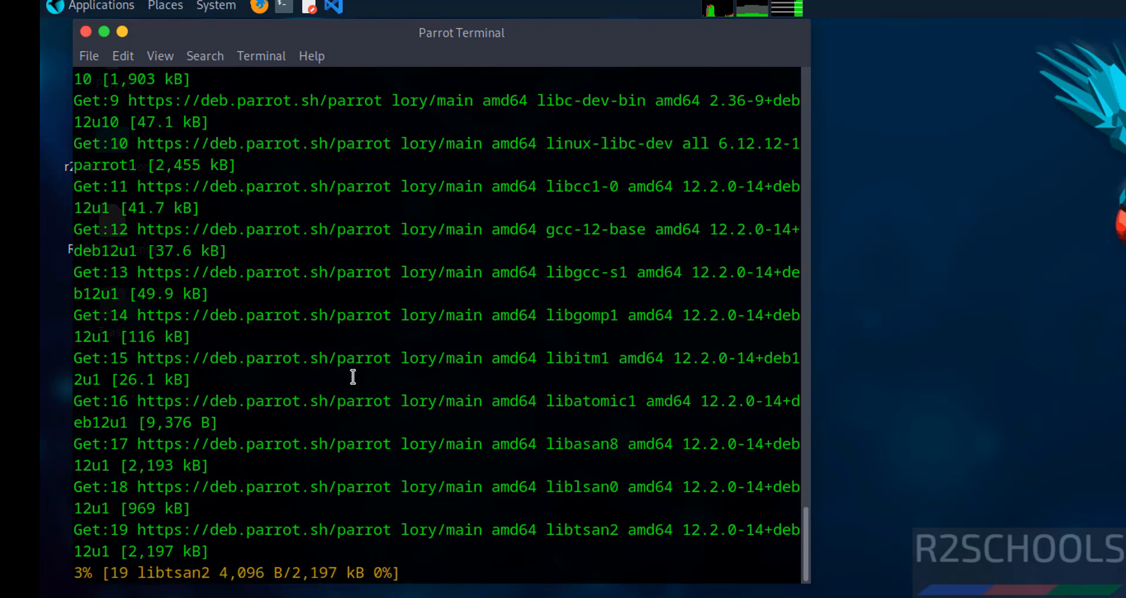